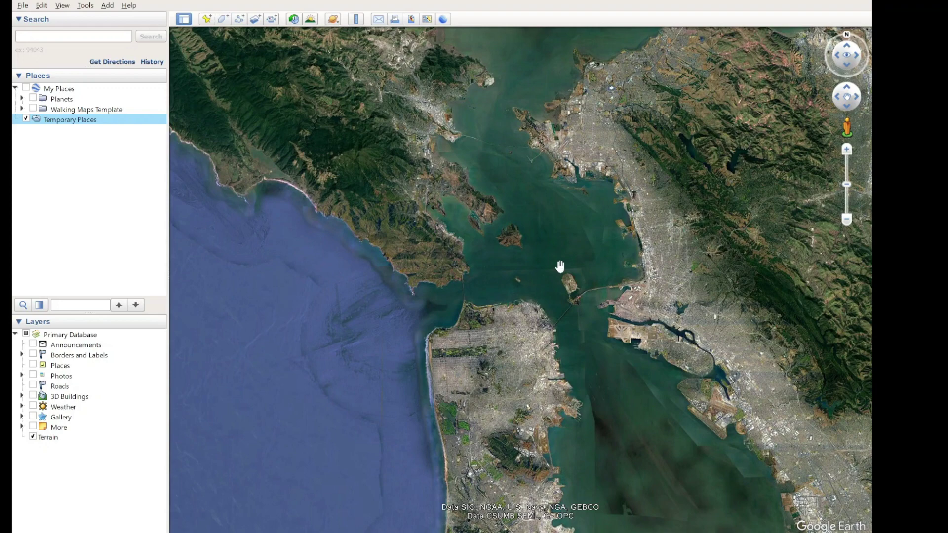
Draw a four-corner polygon around San Francisco and the bay, from the Marin hills across to the East Bay
left_click(226, 19)
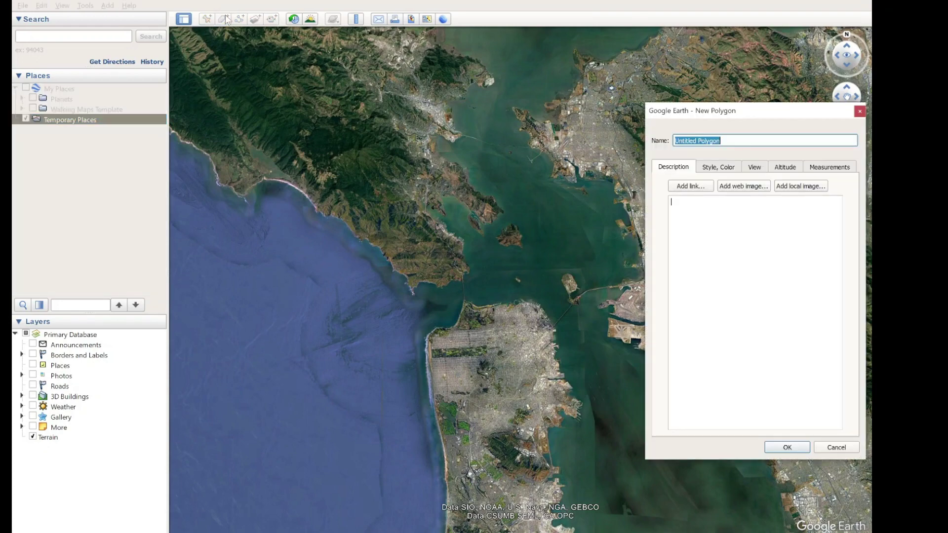
left_click(266, 87)
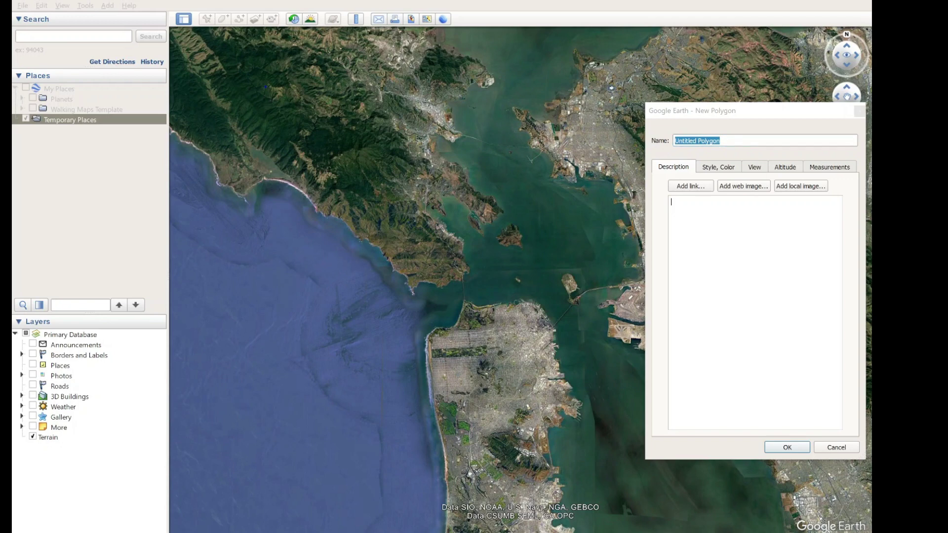
left_click(795, 82)
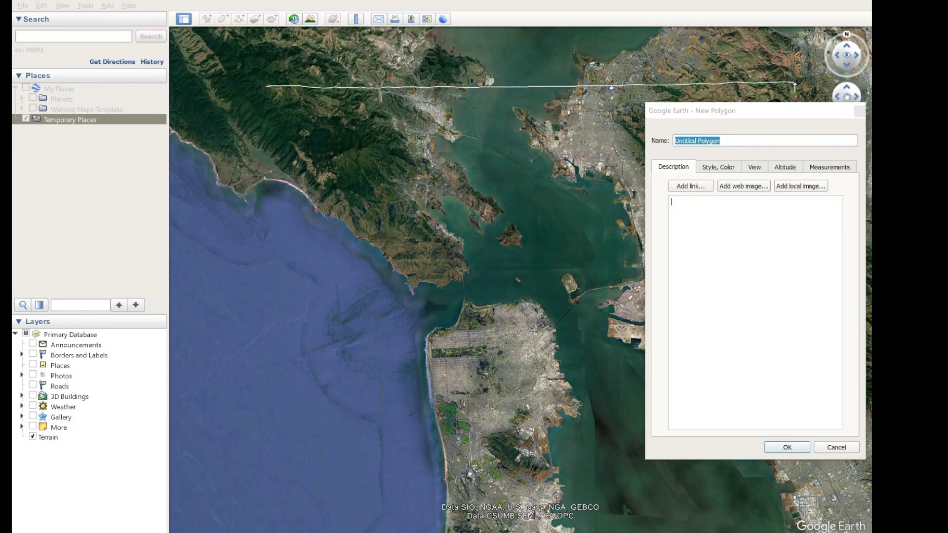
left_click(774, 482)
left_click(254, 461)
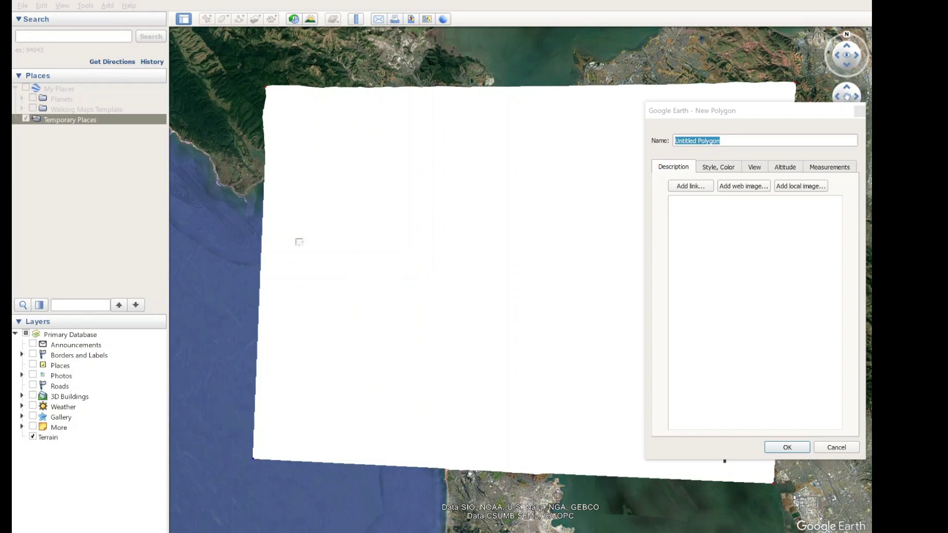
Set the new polygon's area style to Outlined and save it with the name Overview
left_click(723, 170)
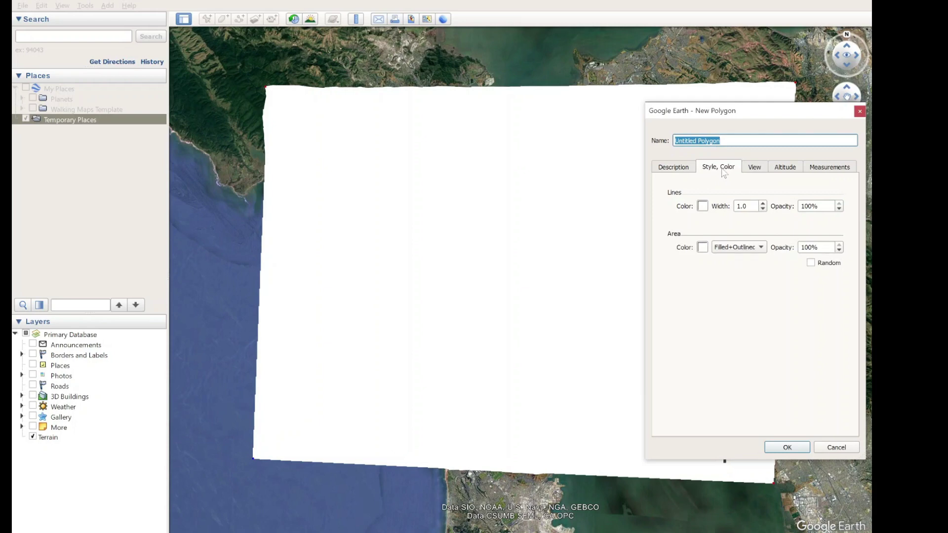
left_click(763, 248)
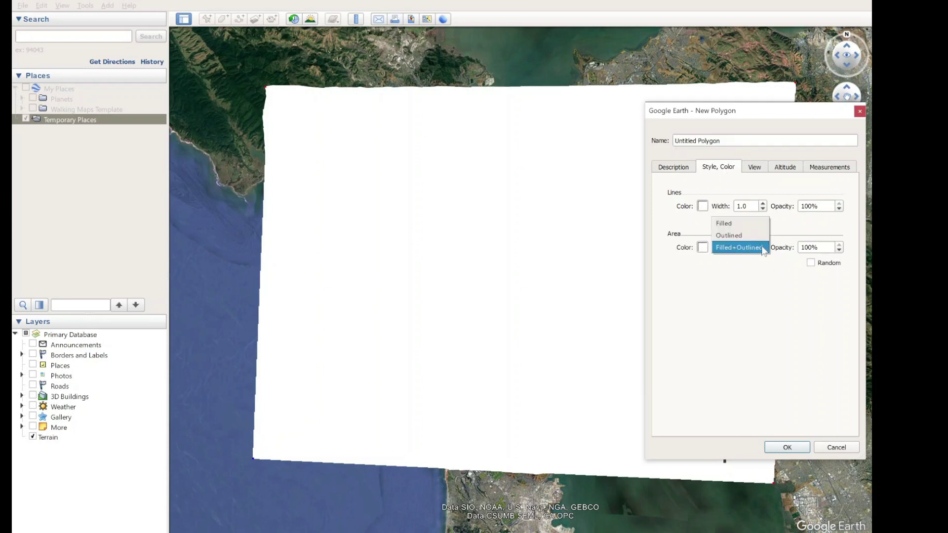
left_click(744, 236)
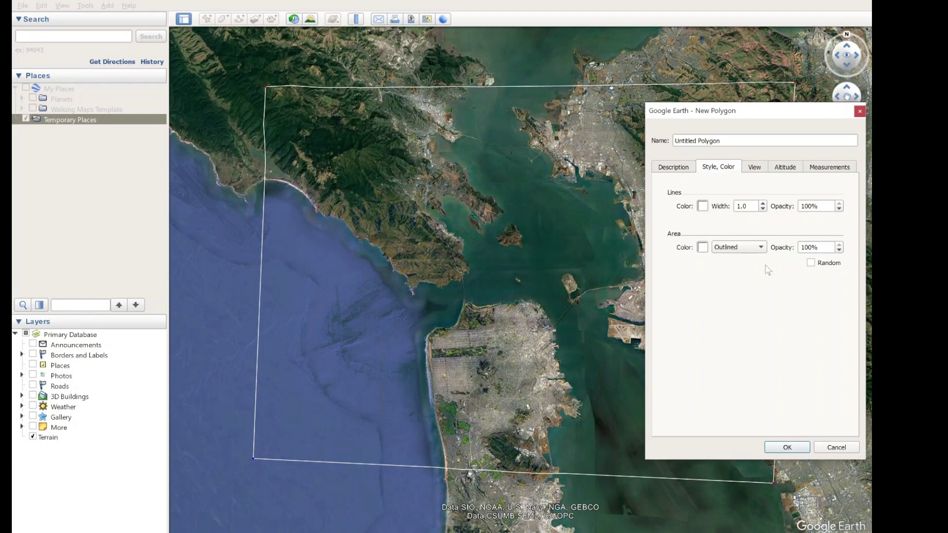
triple_click(742, 140)
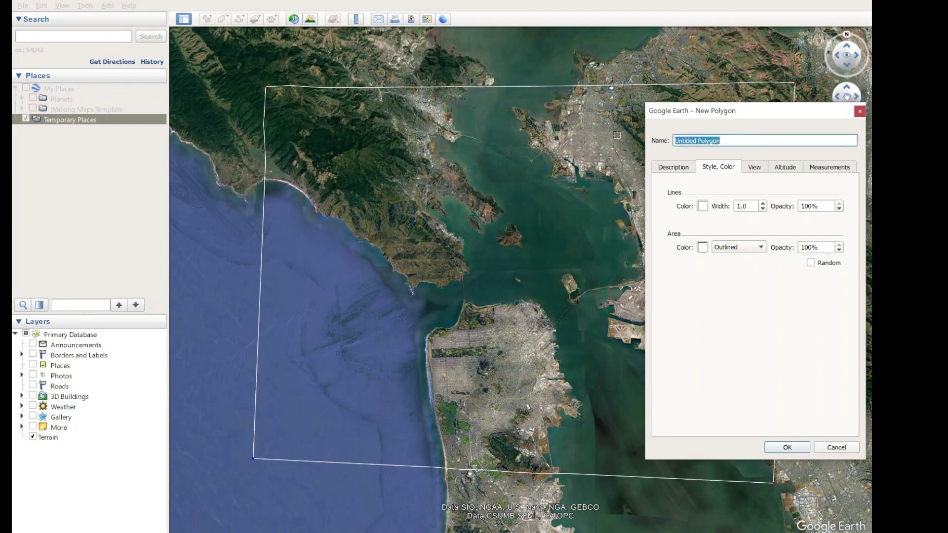
type("Overview")
left_click(787, 448)
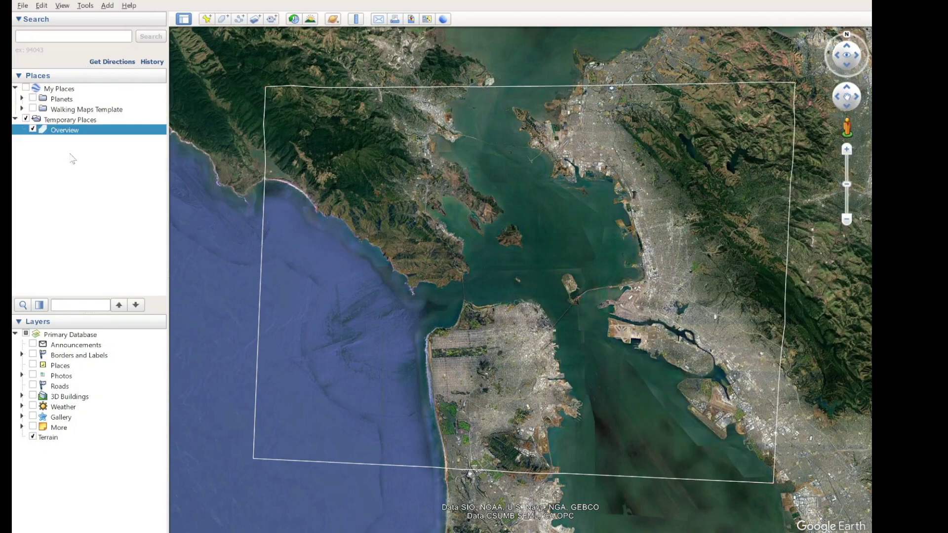
Add a placemark on the south tower of the Golden Gate Bridge and name it Site 1
double_click(63, 133)
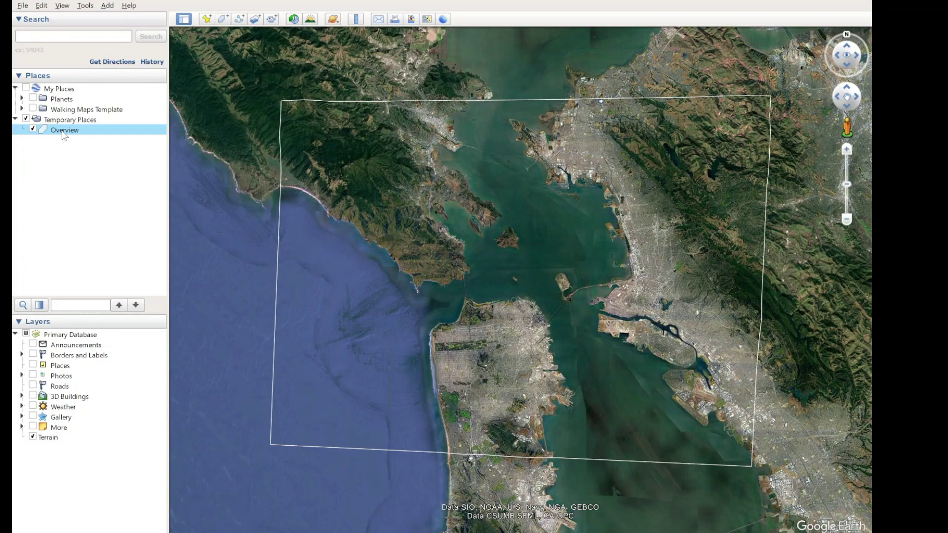
double_click(468, 297)
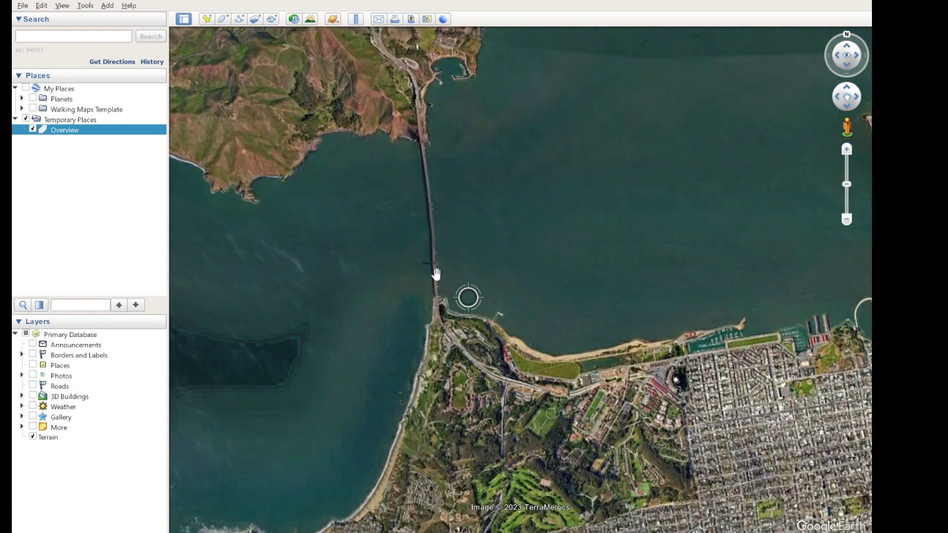
double_click(436, 274)
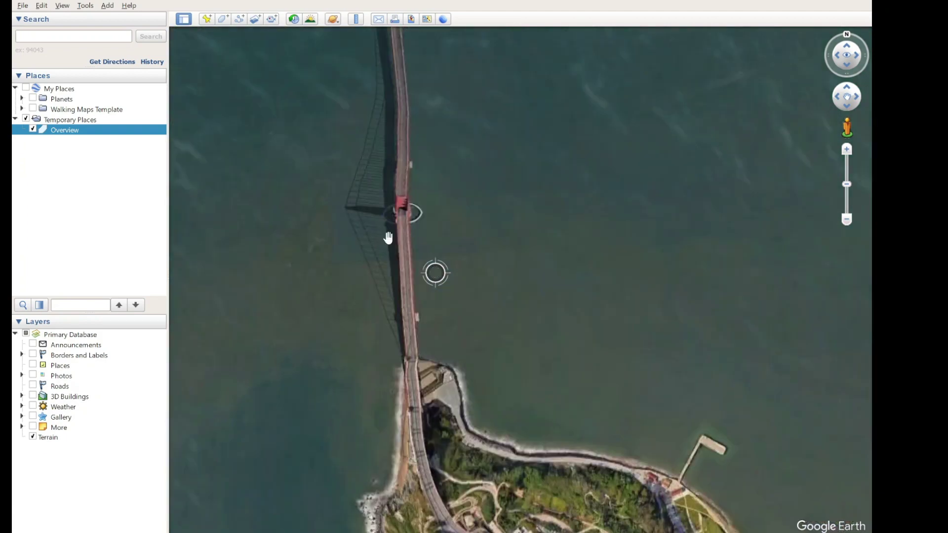
double_click(417, 280)
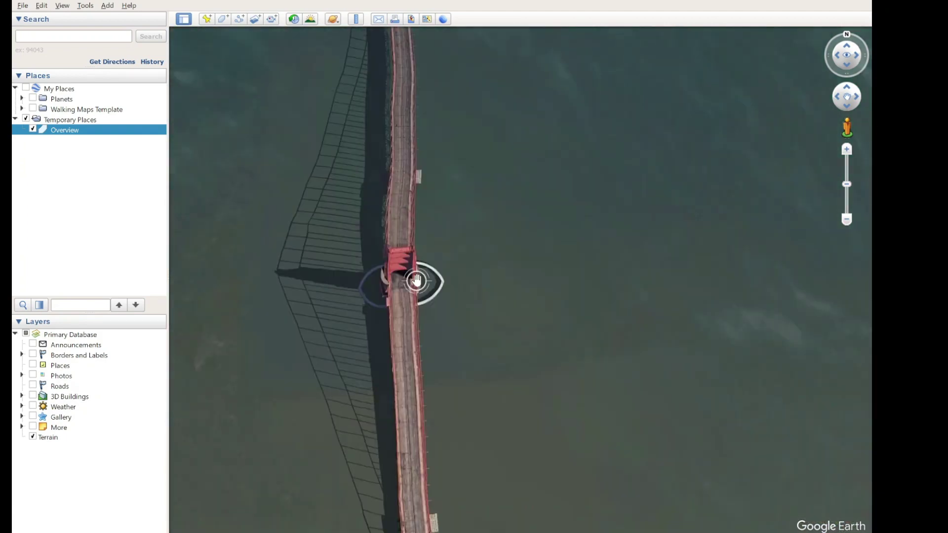
left_click(206, 19)
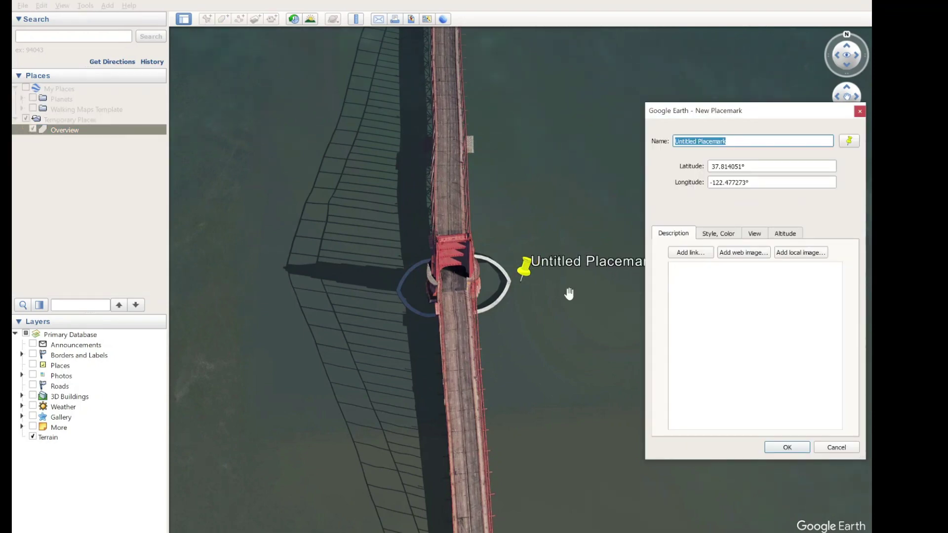
left_click_drag(525, 277, 462, 269)
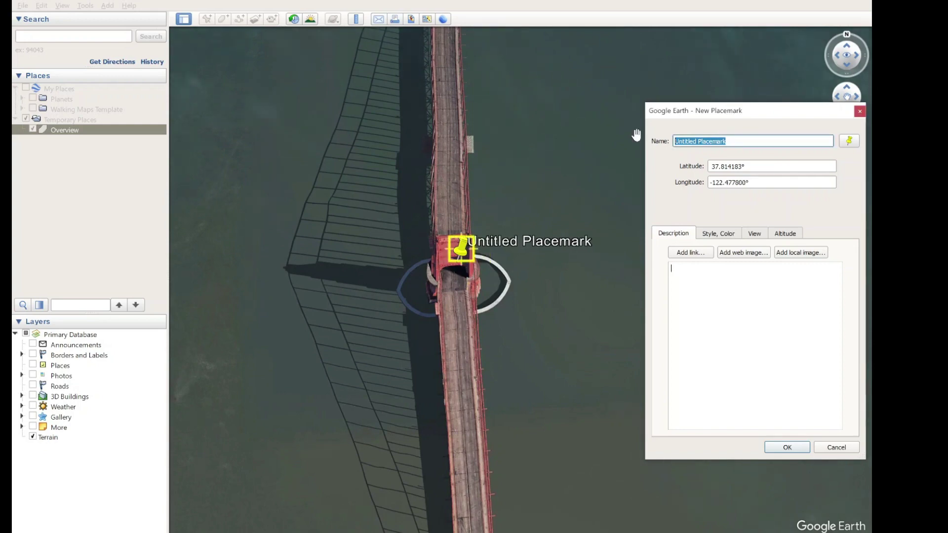
type("Site ")
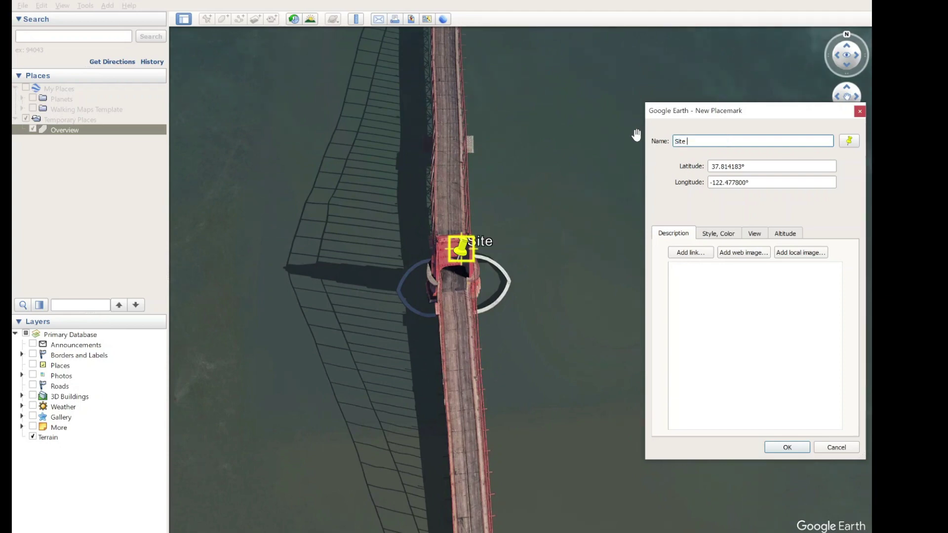
type("1")
Give Site 1 the placemark_circle icon, offset its label with leading spaces in the name, and save the placemark
left_click(849, 143)
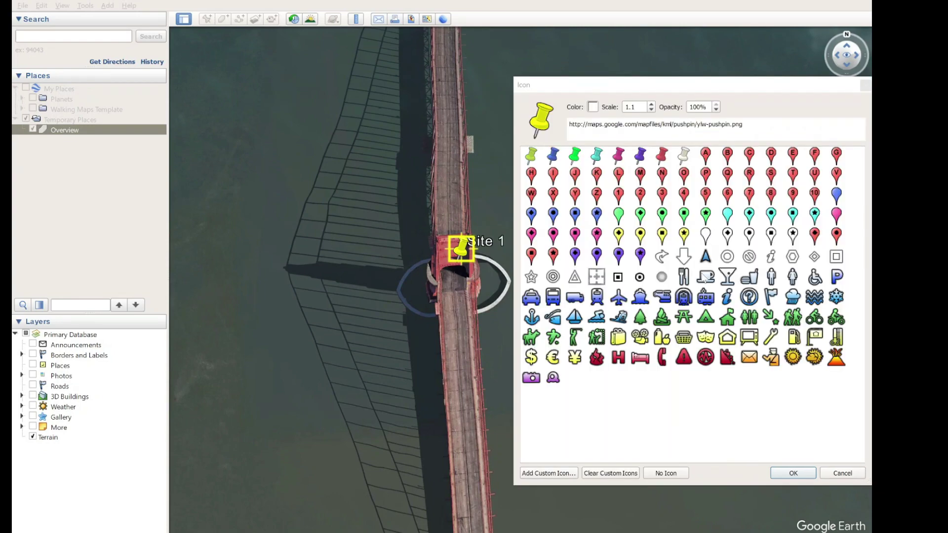
left_click(640, 278)
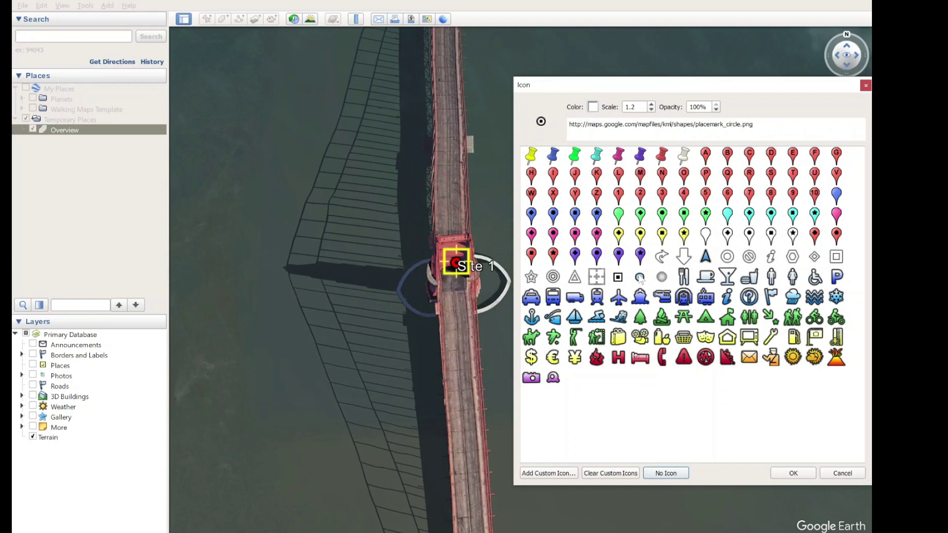
left_click(794, 473)
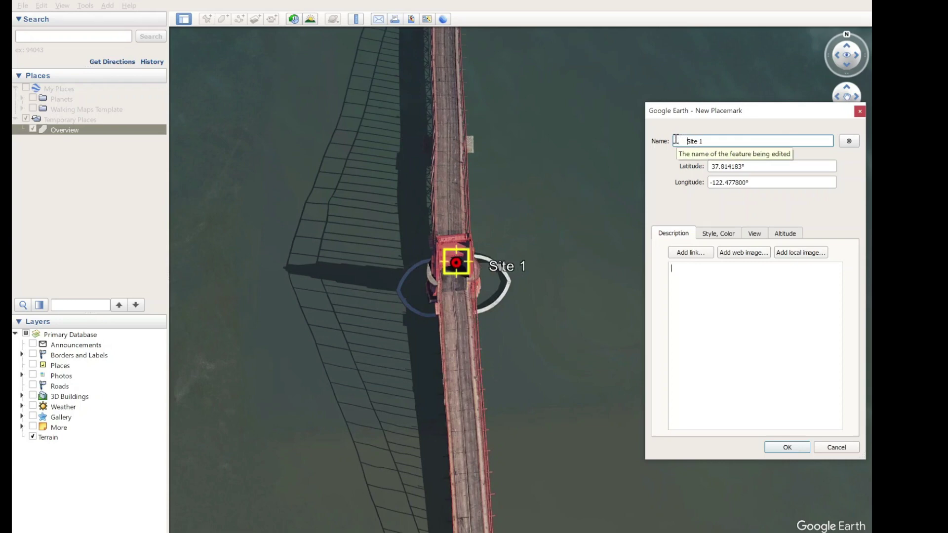
left_click(790, 448)
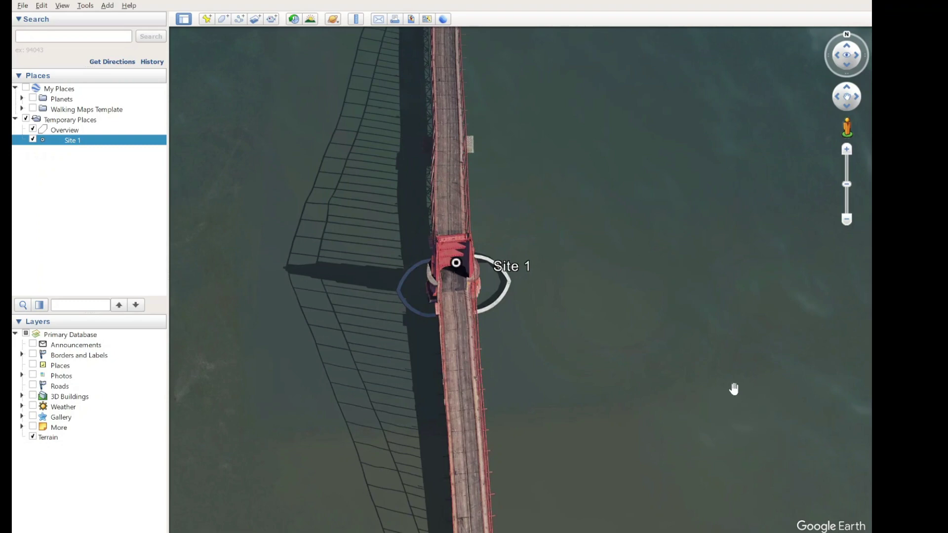
Draw a four-corner polygon enclosing the Golden Gate Bridge and the Site 1 placemark
scroll(621, 312, "down", 3)
scroll(652, 332, "down", 3)
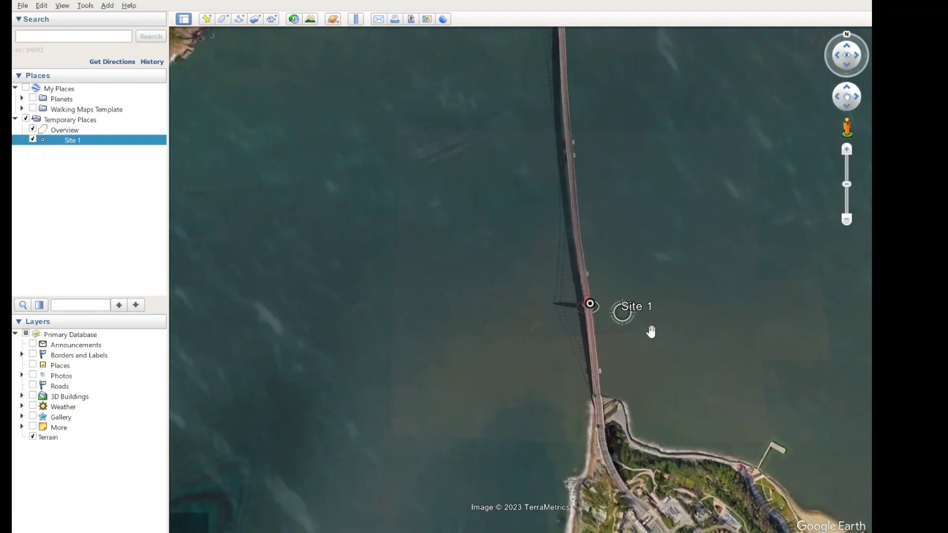
scroll(646, 277, "down", 4)
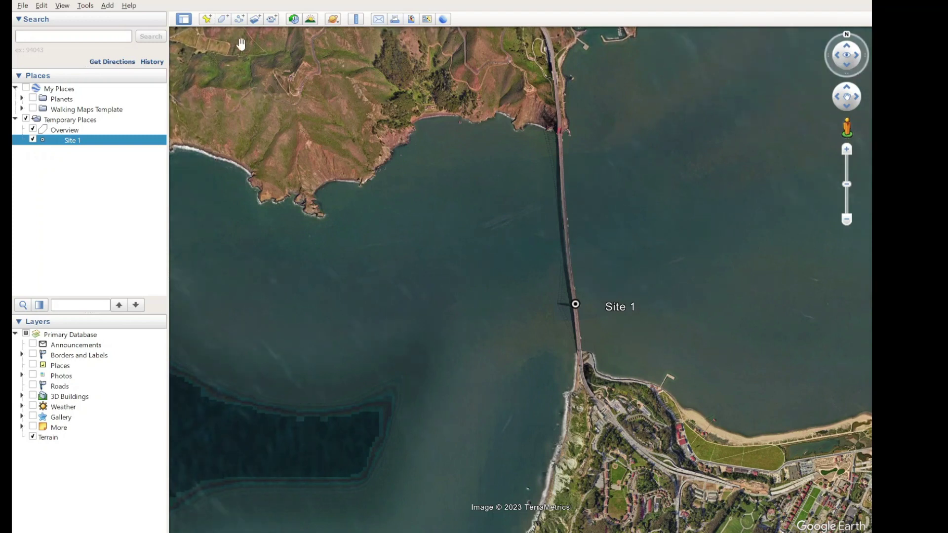
key("ctrl+shift+g")
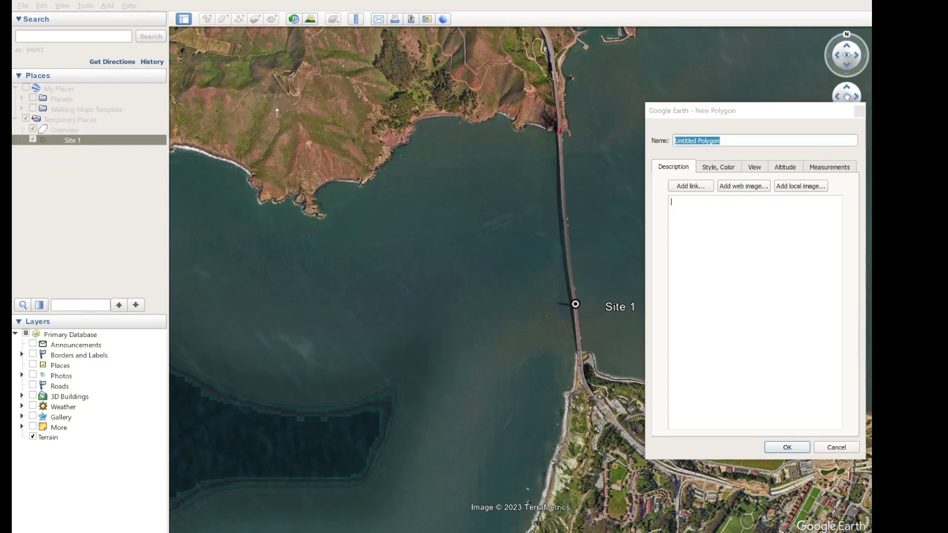
left_click(745, 91)
left_click(739, 469)
left_click(291, 454)
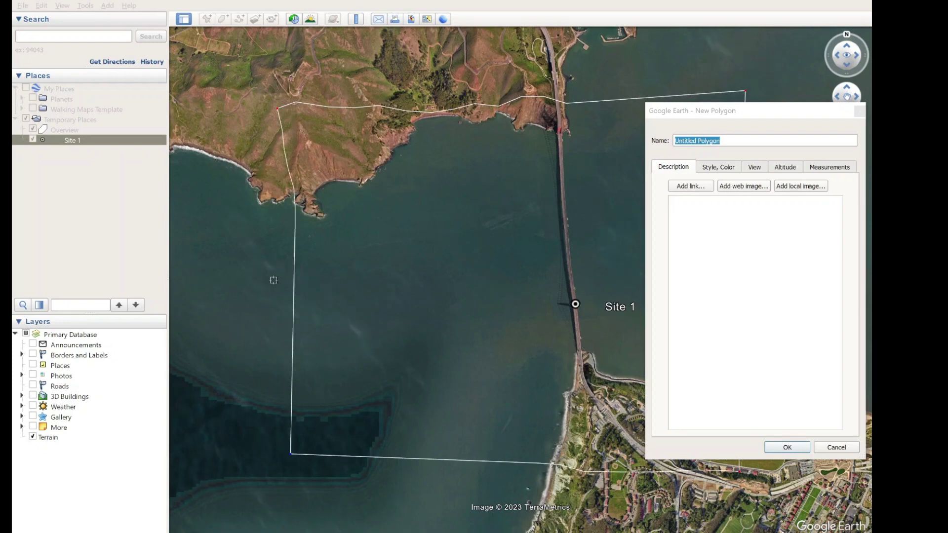
Turn off the Terrain layer so the outline runs straight, and save the polygon with the name Zoom1
left_click(33, 437)
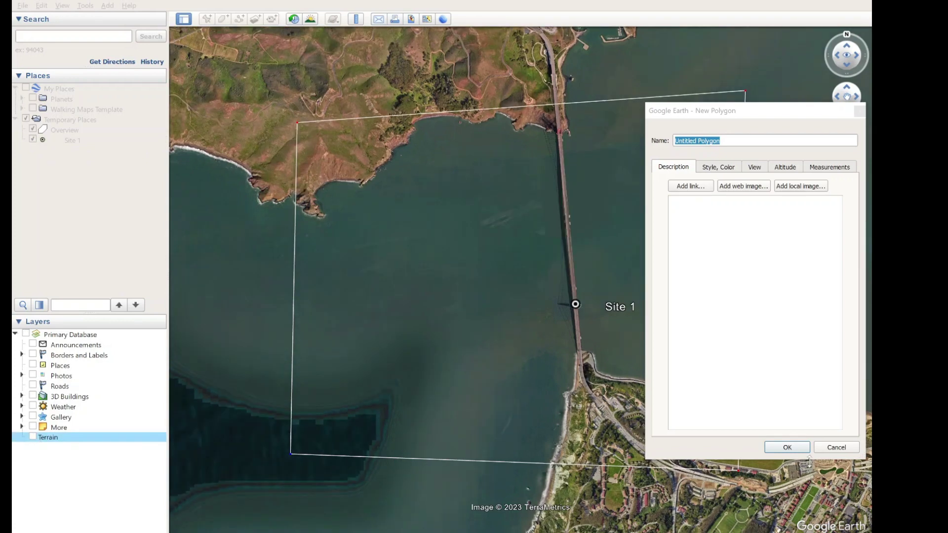
left_click(737, 140)
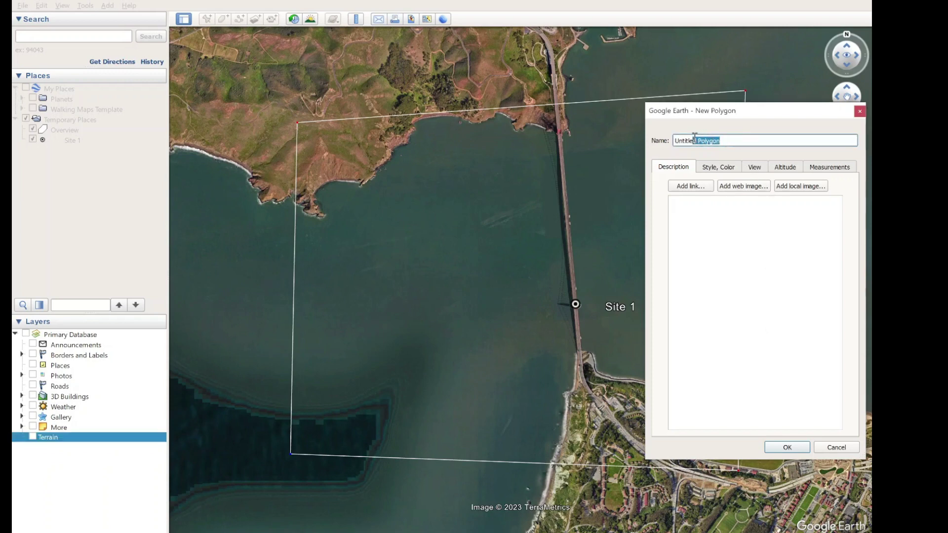
type("Zoom1")
left_click(790, 447)
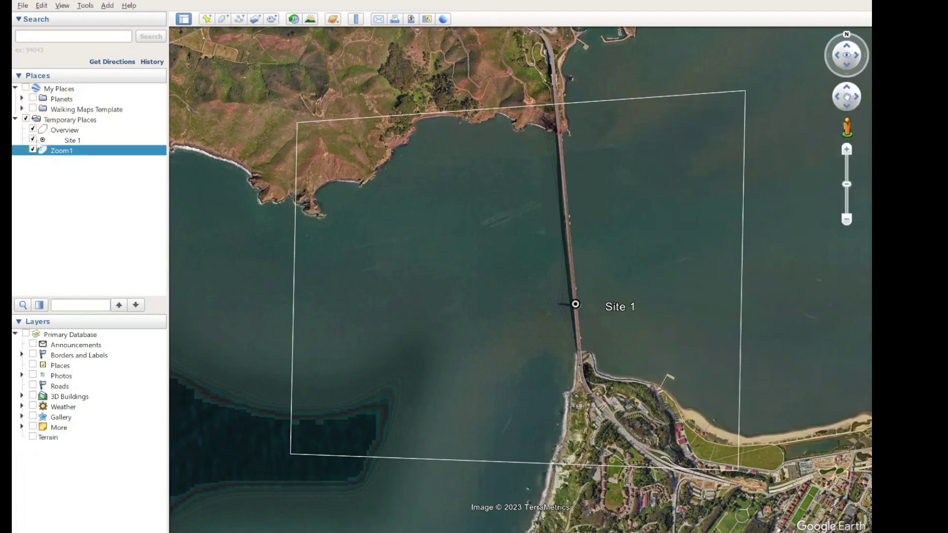
Create a placemark named Site 2 in the East Bay, beside the large white-roofed building near 37.952°, -122.331°
double_click(64, 151)
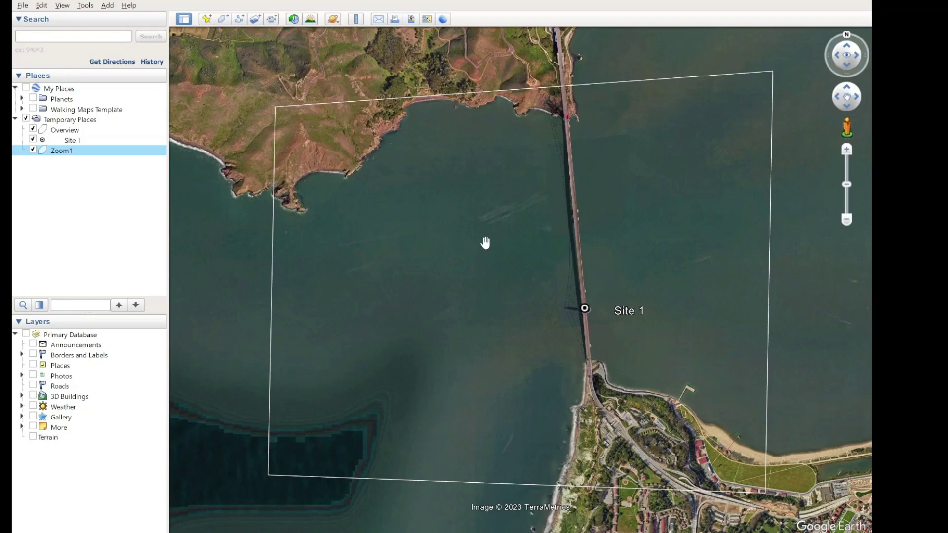
scroll(485, 242, "down", 10)
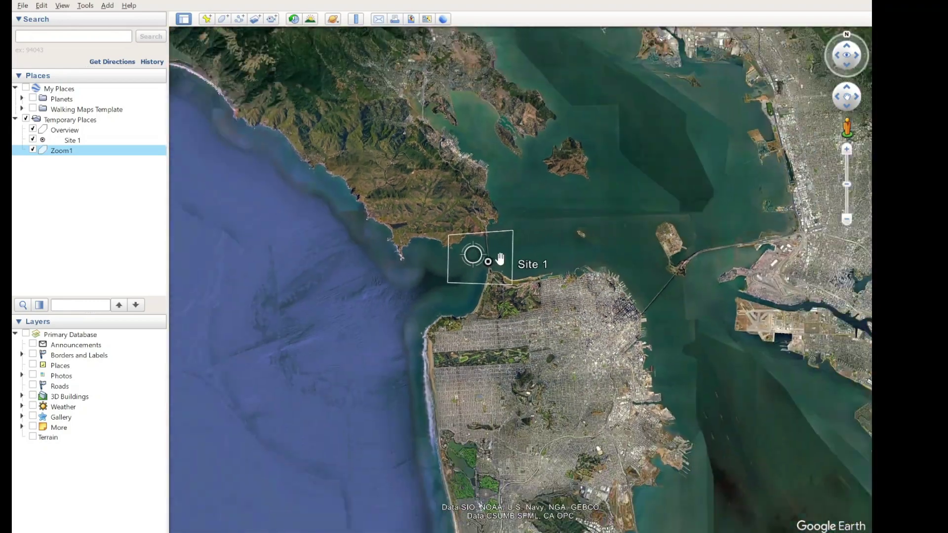
scroll(500, 259, "down", 5)
scroll(494, 248, "up", 10)
scroll(561, 247, "up", 5)
scroll(496, 315, "up", 5)
scroll(444, 309, "up", 5)
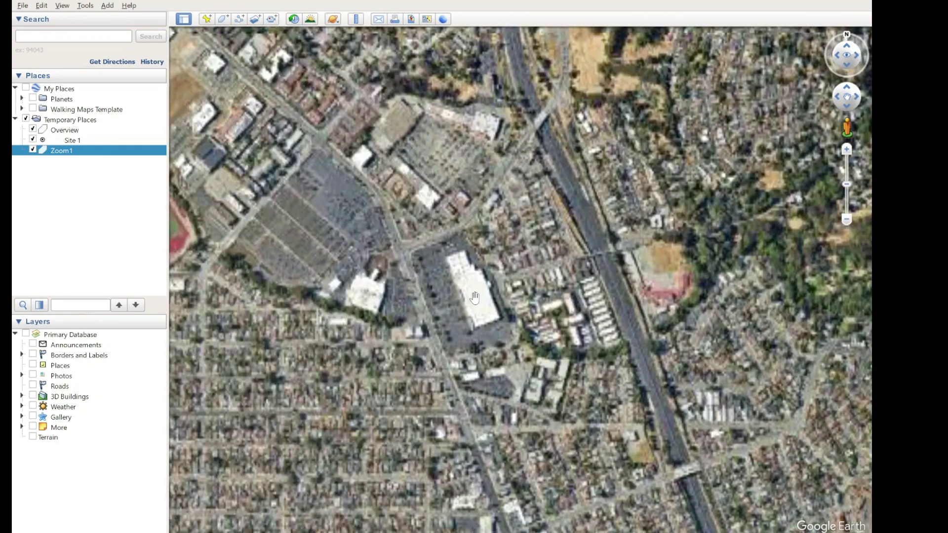
scroll(475, 297, "up", 3)
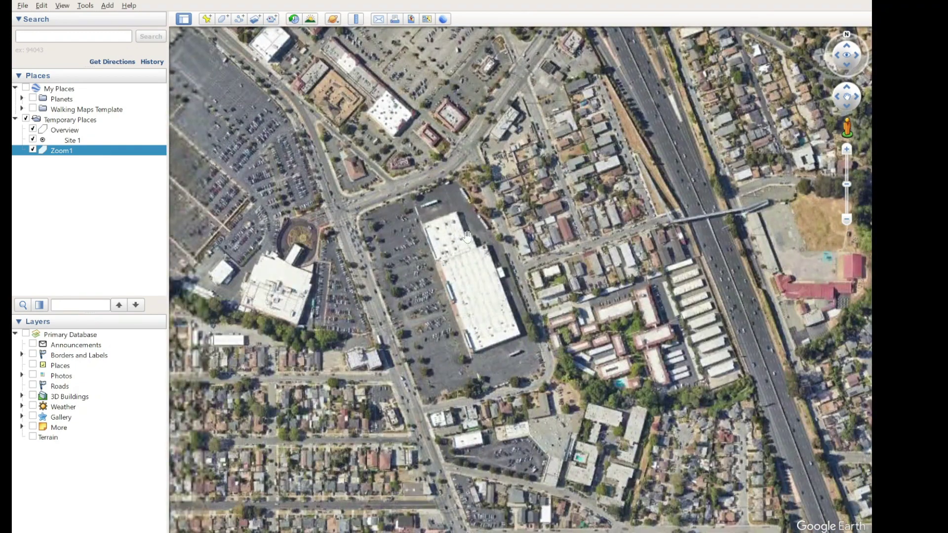
left_click(206, 19)
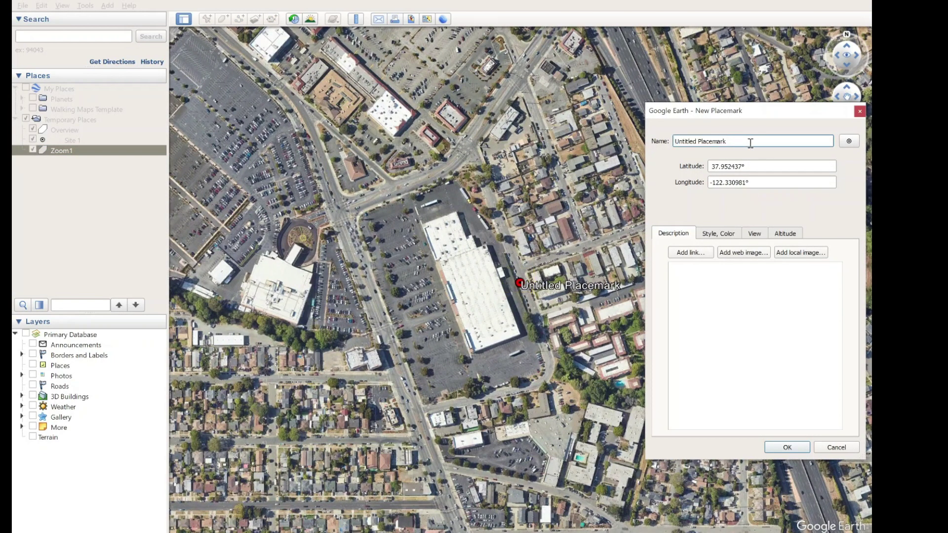
type("Site 2")
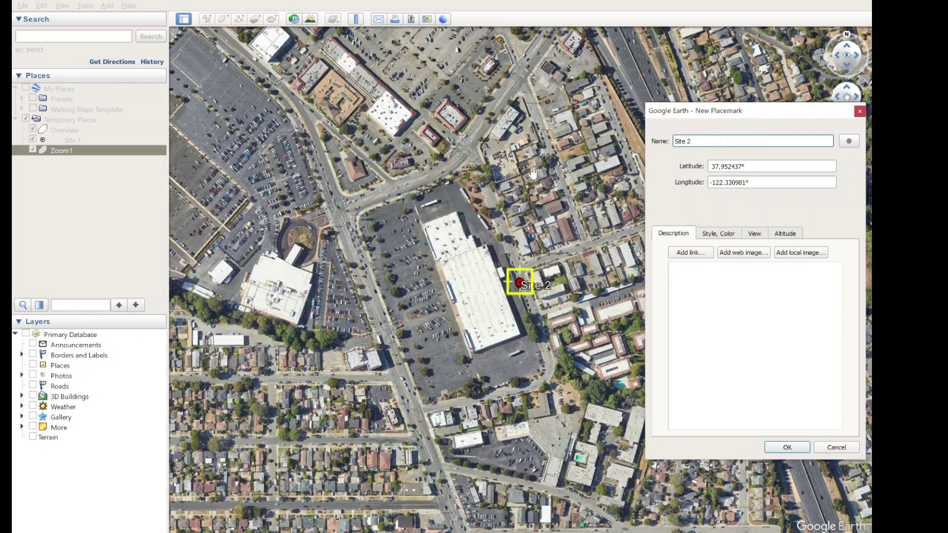
Move the Site 2 placemark onto the large white roof, offset its label with leading spaces in the name, and save it
left_click(521, 288)
left_click_drag(521, 288, 484, 297)
left_click(758, 205)
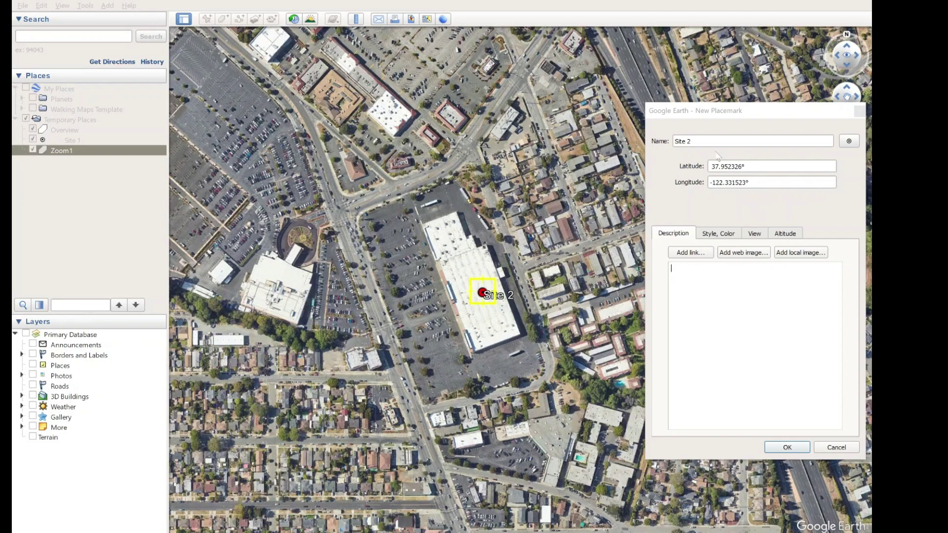
left_click(673, 141)
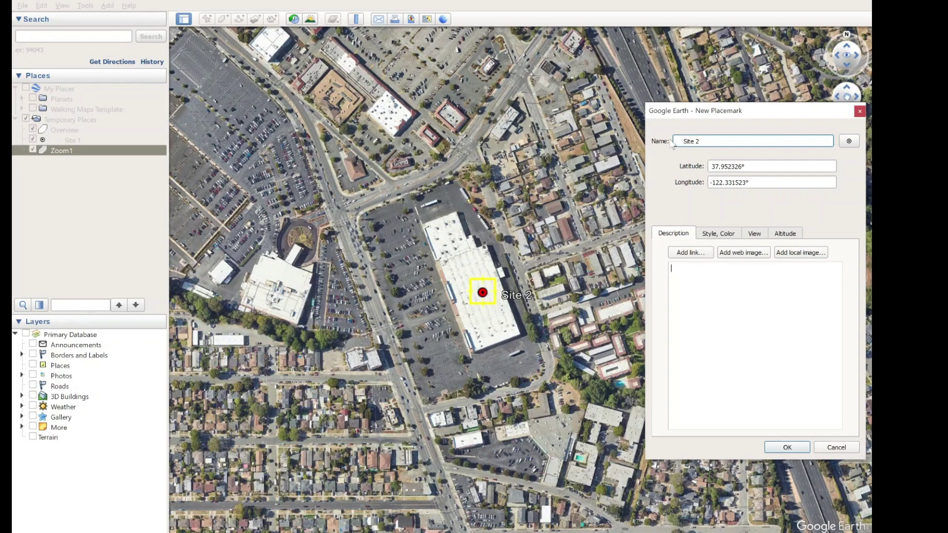
left_click(788, 447)
Draw a four-corner polygon enclosing Site 2, the shopping area and the adjoining freeway stretch, and save it with the name Zoom2
scroll(632, 311, "down", 3)
scroll(668, 331, "up", 3)
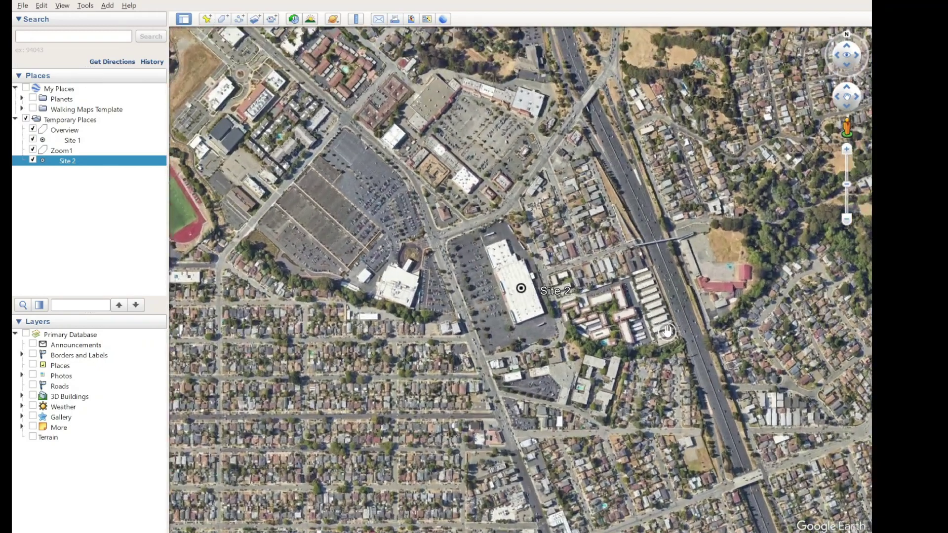
scroll(689, 346, "up", 2)
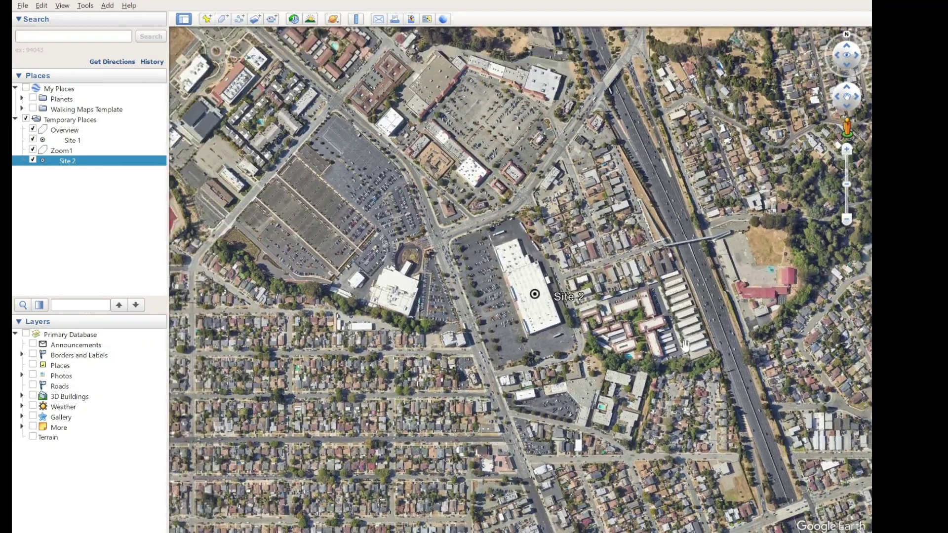
left_click_drag(685, 344, 674, 341)
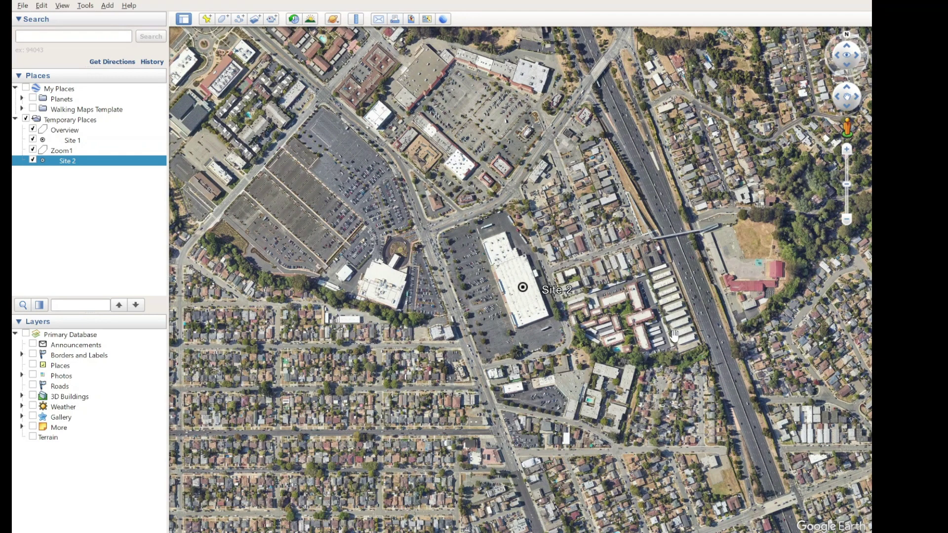
left_click(223, 19)
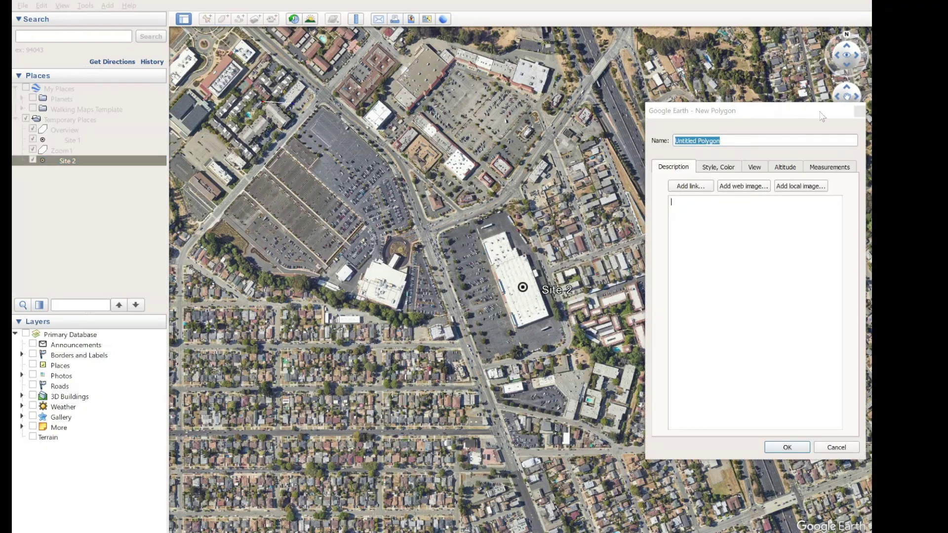
left_click(765, 477)
left_click(284, 466)
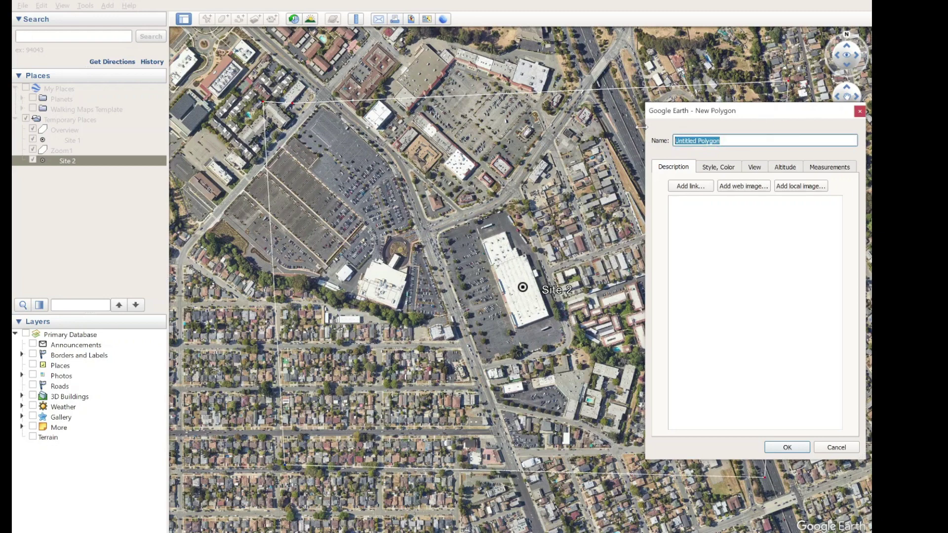
type("Z")
left_click(780, 448)
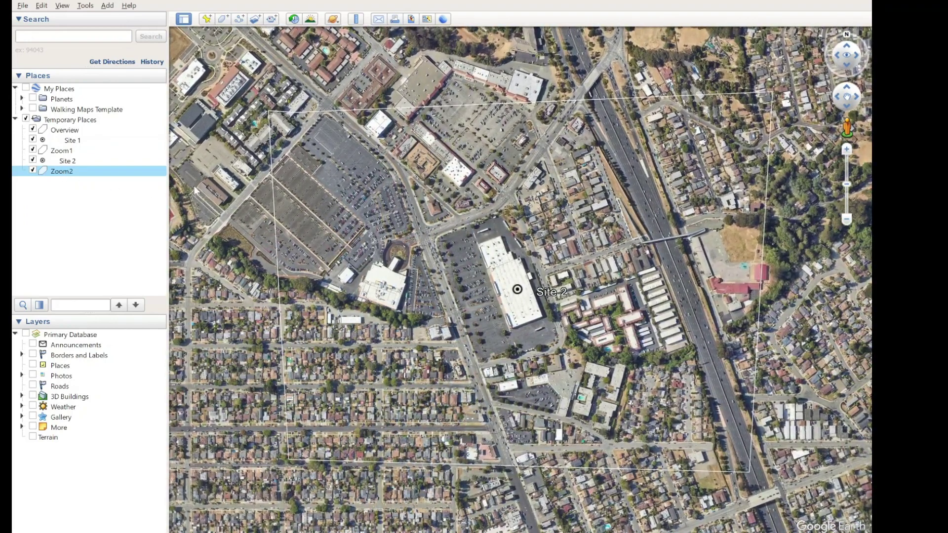
Place a new placemark on the road bridge over the East Bay estuary channel, near 37.769°, -122.230°
scroll(399, 310, "down", 5)
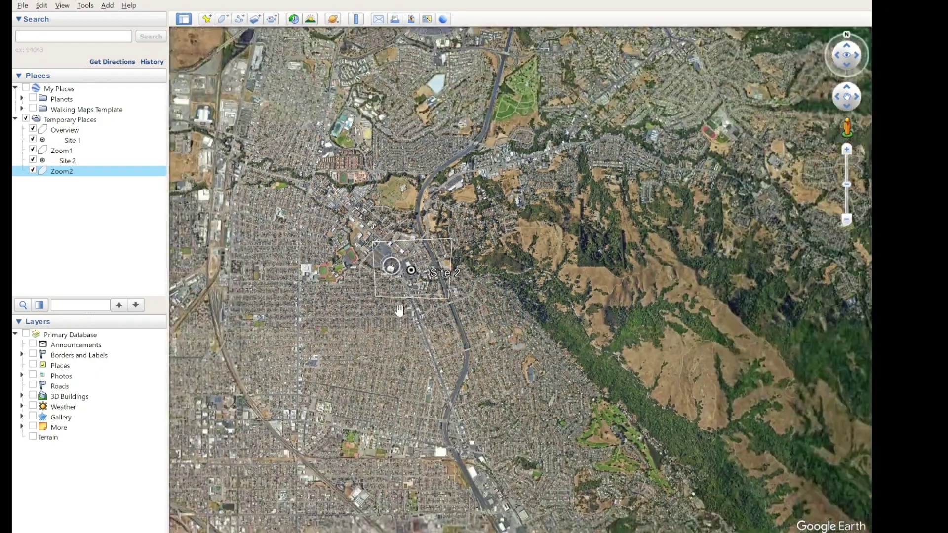
scroll(399, 310, "down", 5)
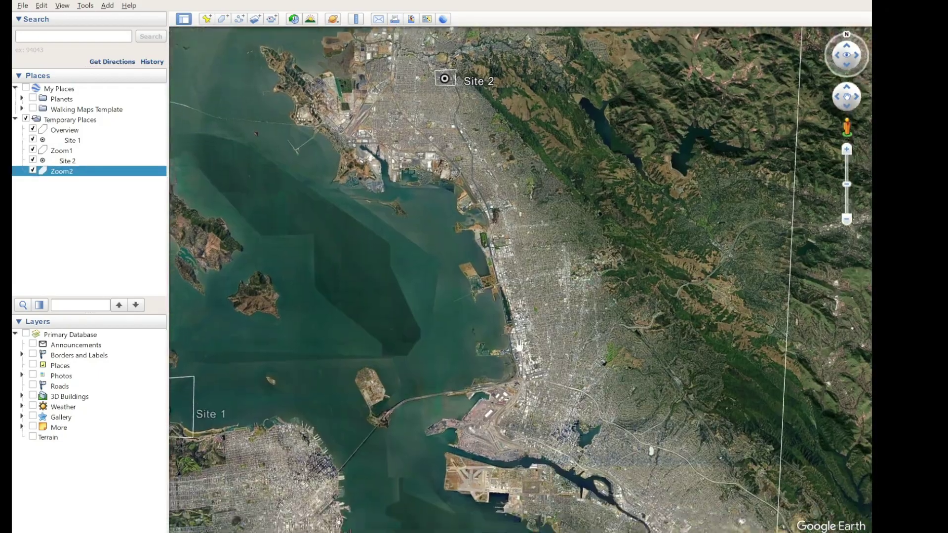
left_click_drag(519, 344, 586, 252)
left_click_drag(592, 344, 390, 242)
scroll(583, 289, "up", 5)
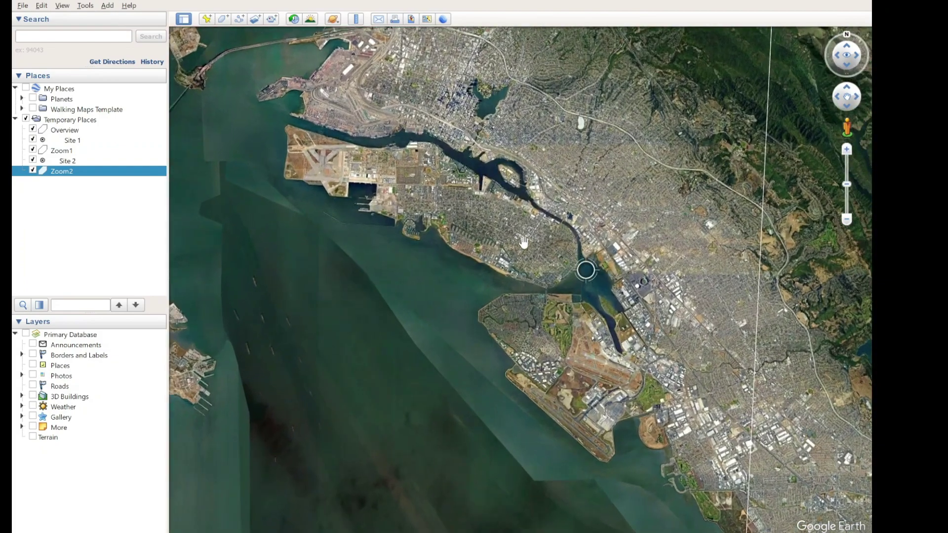
scroll(581, 237, "up", 5)
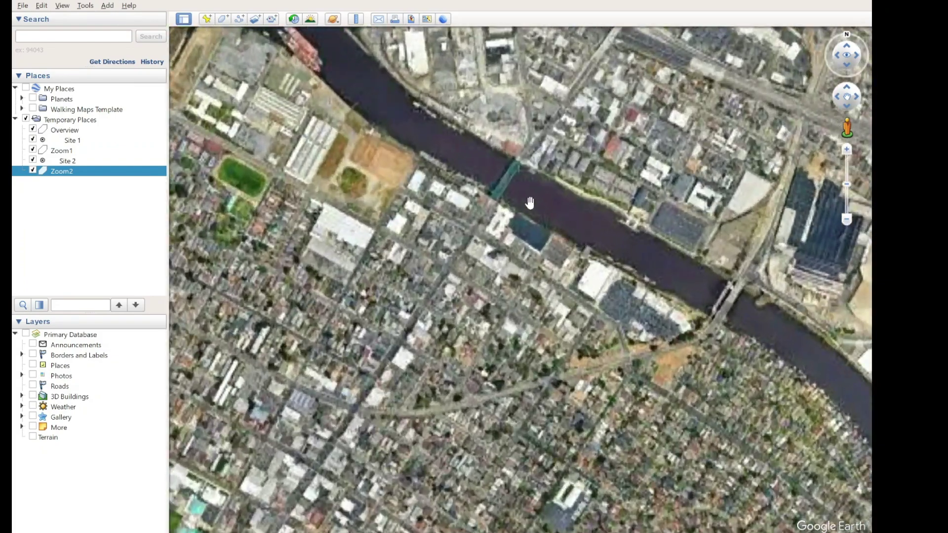
left_click_drag(530, 202, 536, 278)
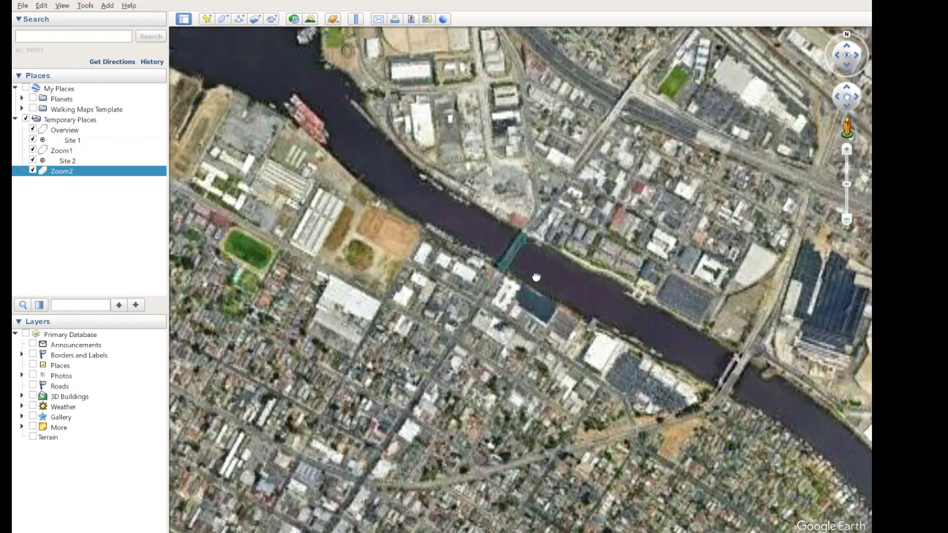
left_click_drag(744, 391, 558, 300)
scroll(597, 322, "up", 4)
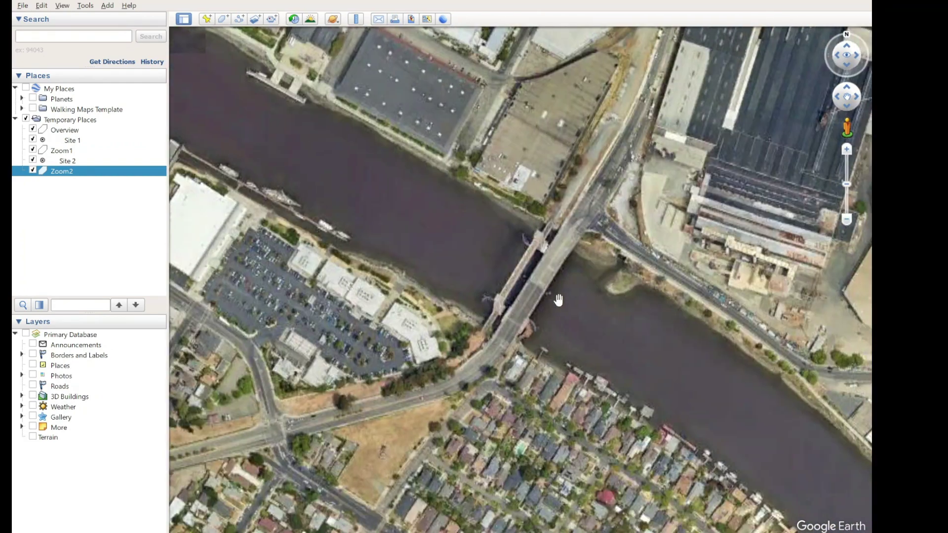
left_click(208, 19)
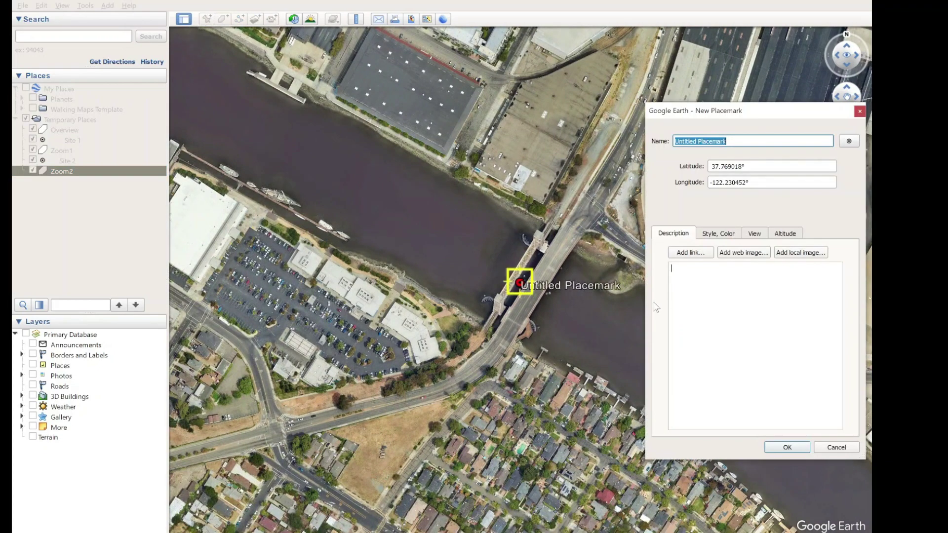
left_click_drag(520, 284, 542, 282)
Name the new bridge placemark Site 3 and save it
left_click_drag(752, 144, 654, 136)
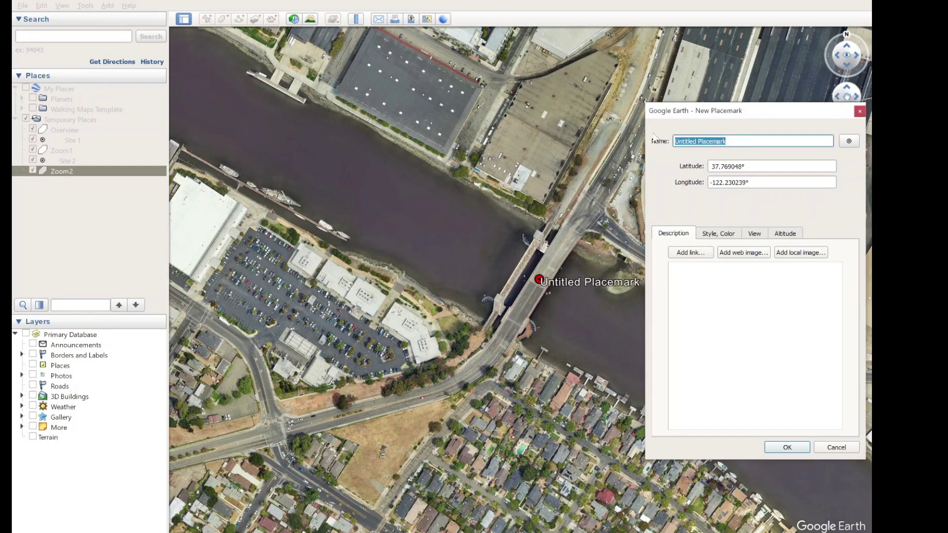
type("Site 3")
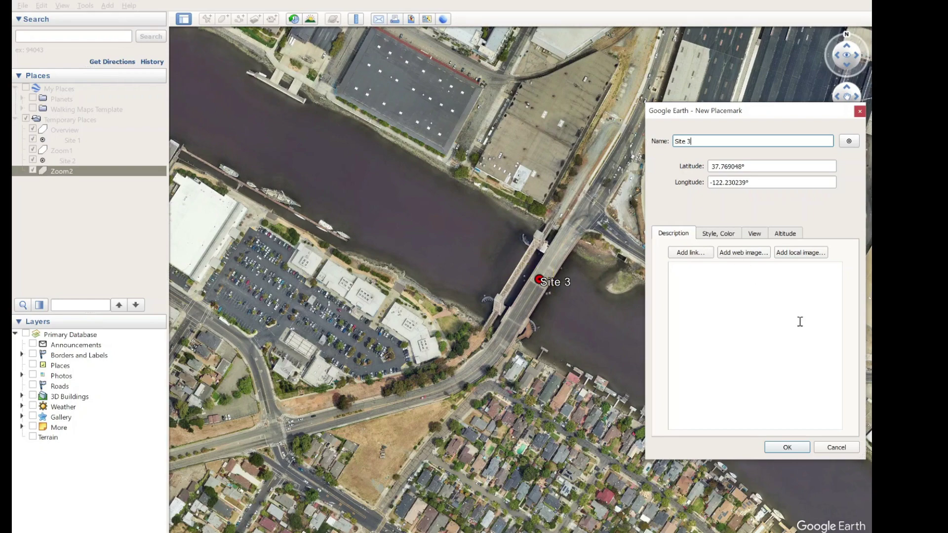
left_click(788, 448)
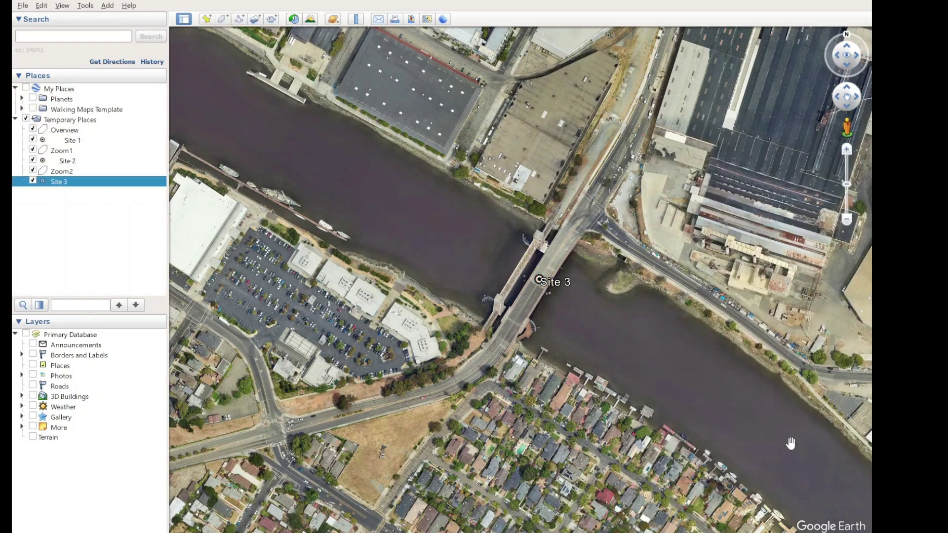
Offset the Site 3 label from its icon by adding leading spaces to the placemark's name
right_click(71, 182)
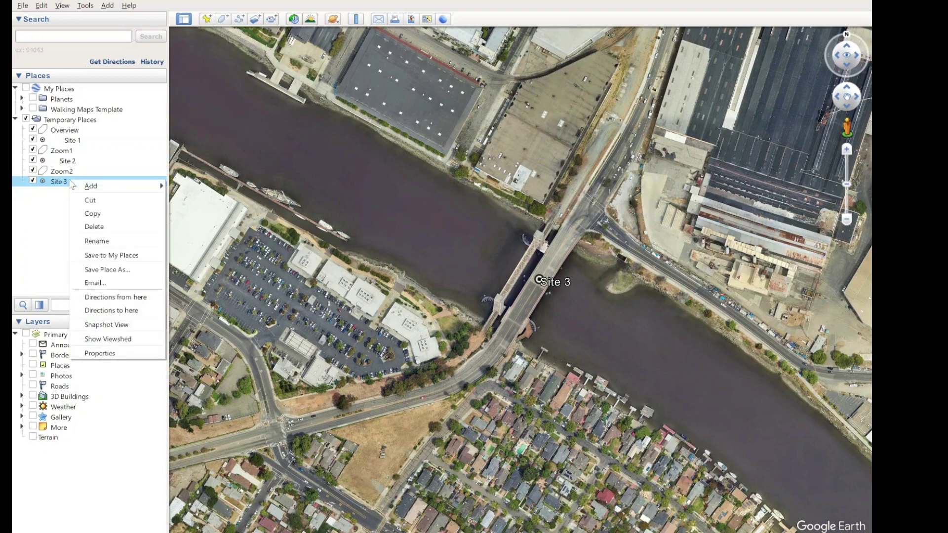
left_click(96, 352)
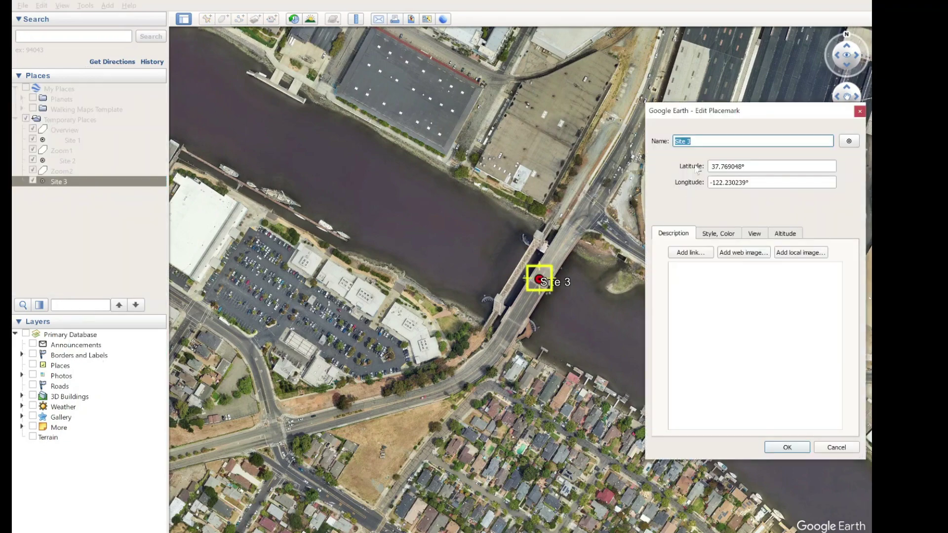
left_click(677, 142)
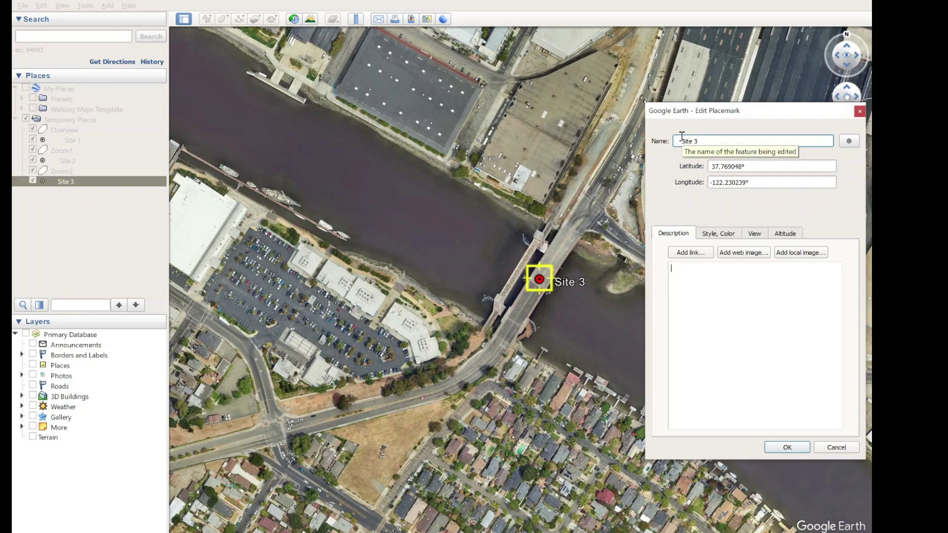
left_click(790, 447)
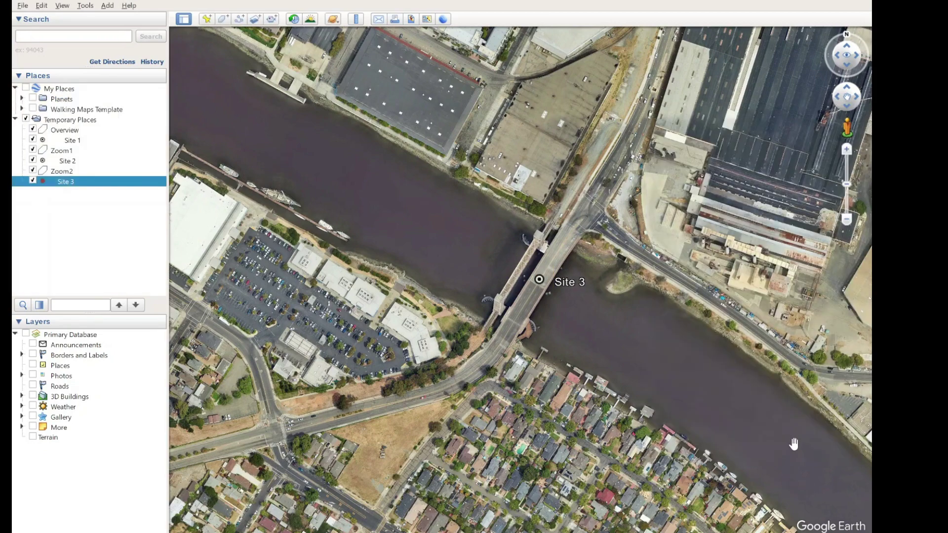
Draw a four-corner polygon around Site 3, reaching from the estuary island to the stadium, and save it with the name Zoom3
scroll(512, 282, "down", 5)
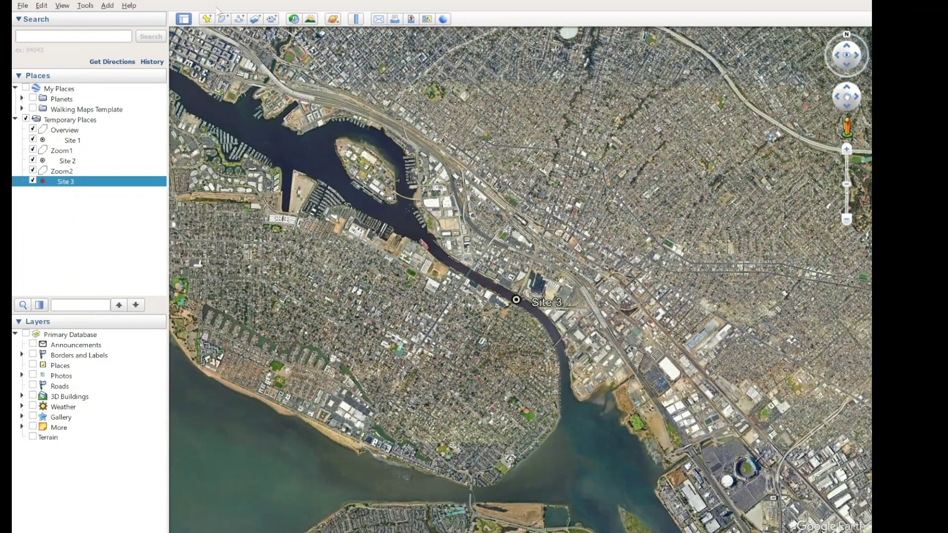
left_click(223, 18)
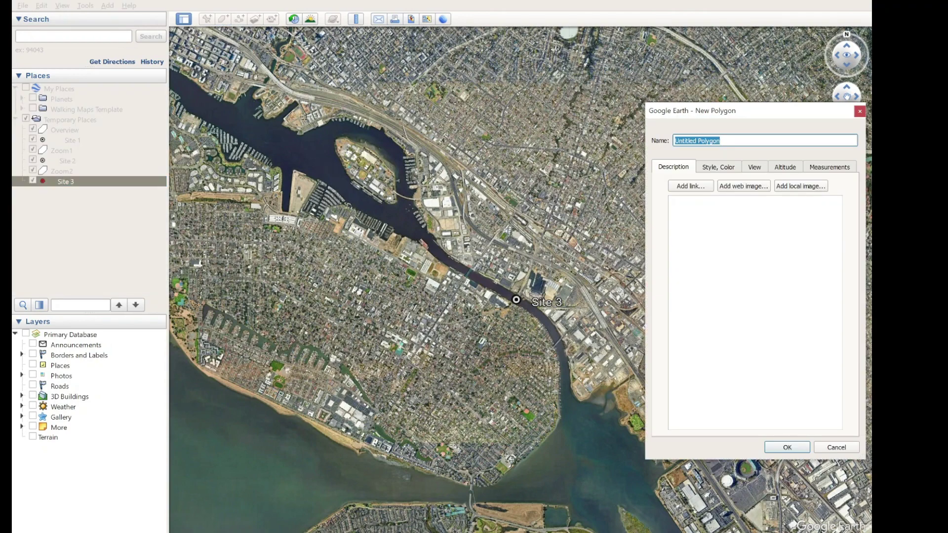
left_click(699, 89)
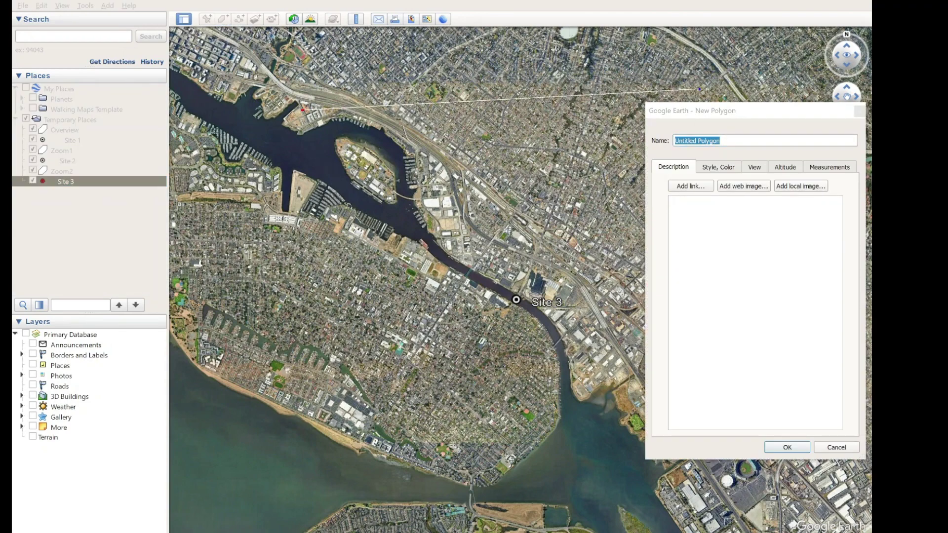
left_click(727, 481)
left_click(289, 463)
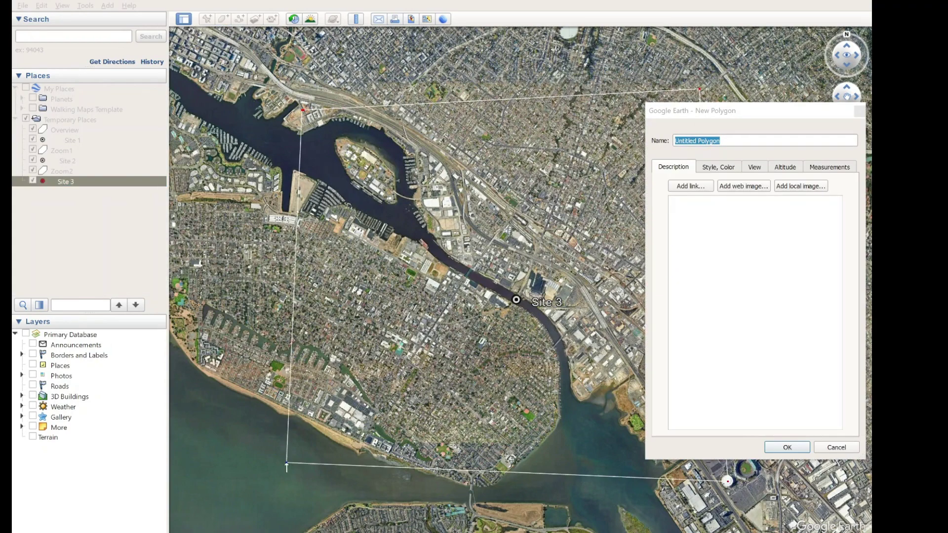
left_click(659, 135)
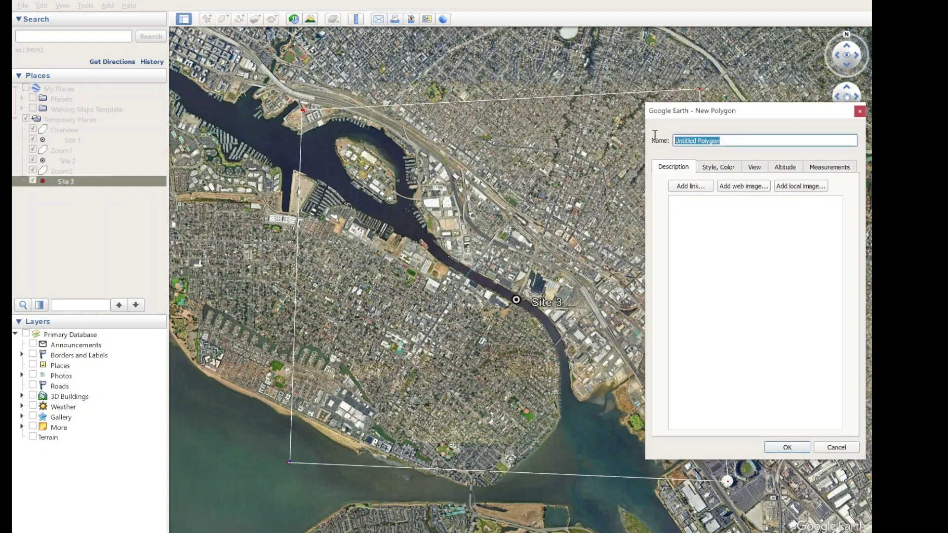
type("Zoom3")
left_click(787, 447)
Set the line opacity of the Zoom1 polygon to 1% and save the change
double_click(58, 193)
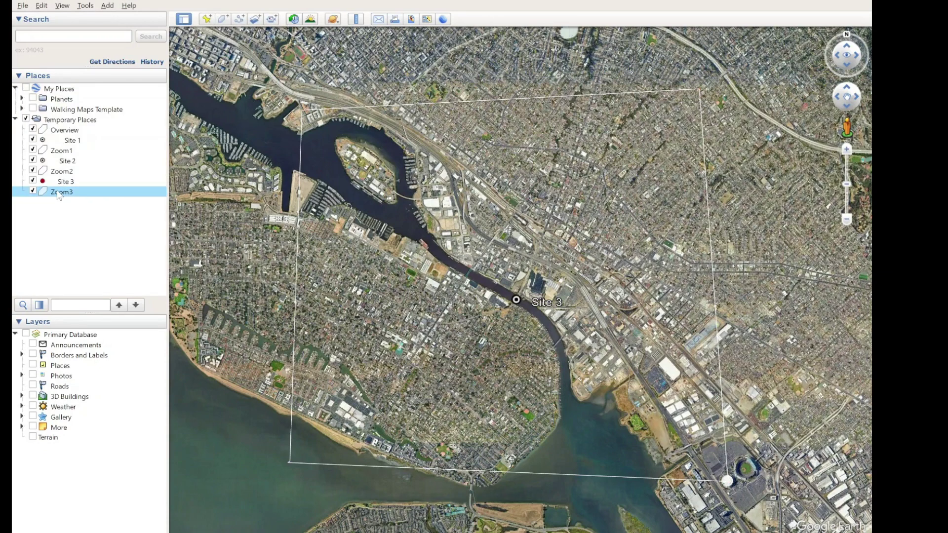
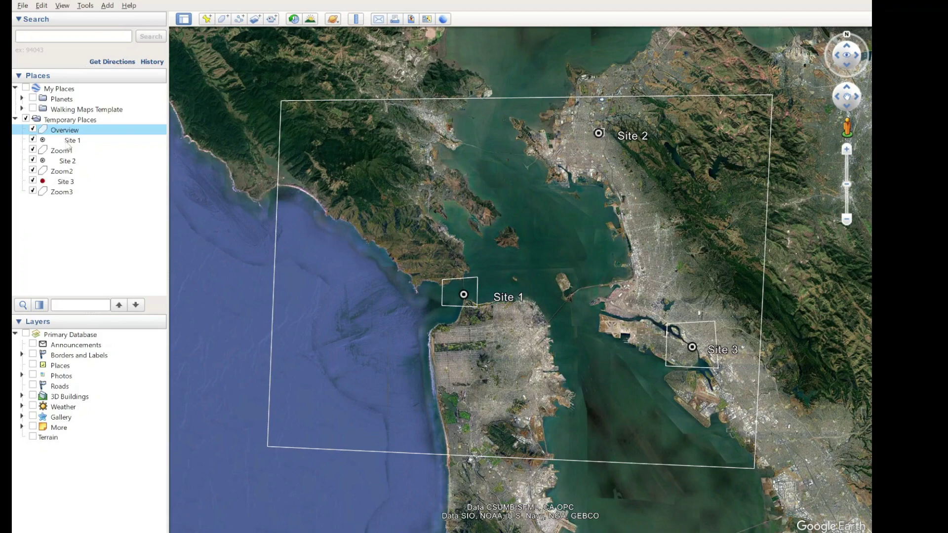
left_click(67, 152)
right_click(66, 152)
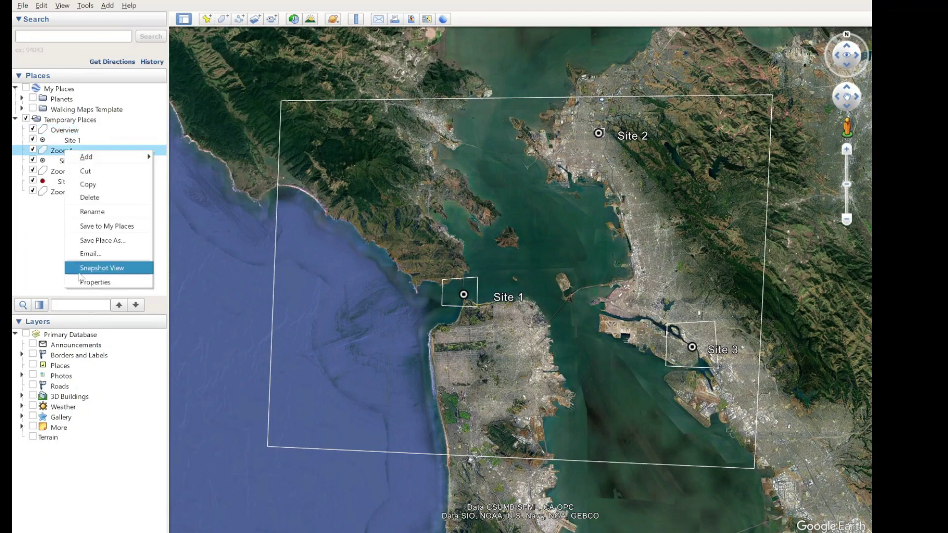
left_click(96, 291)
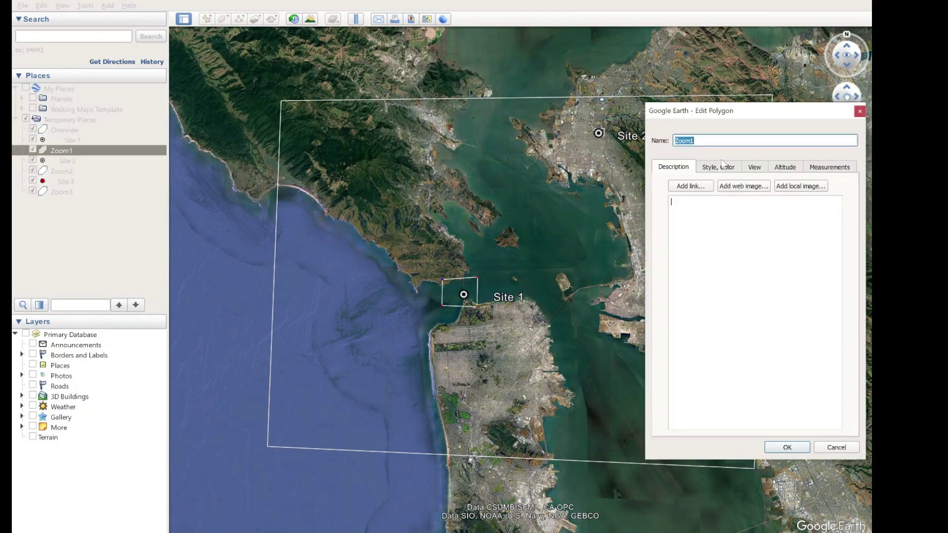
left_click(735, 171)
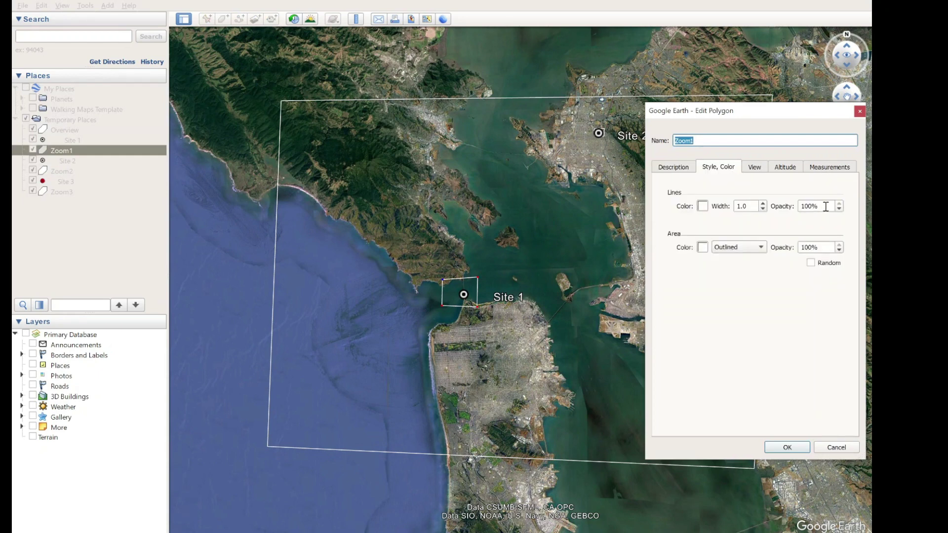
left_click_drag(827, 206, 784, 203)
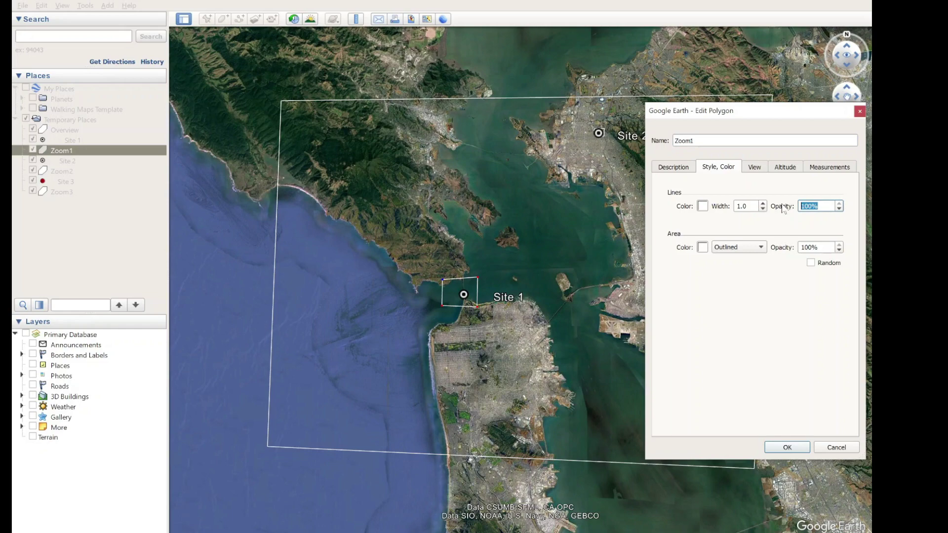
type("1")
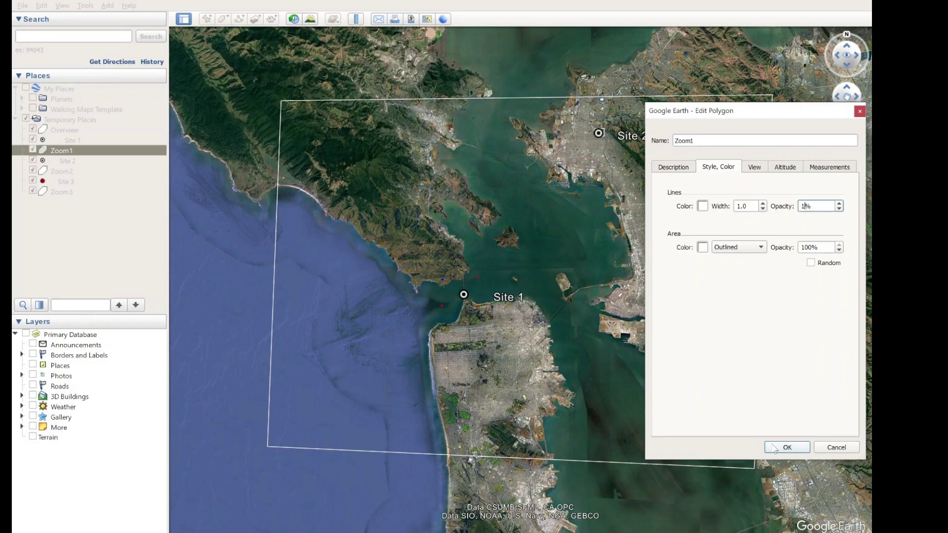
left_click(788, 447)
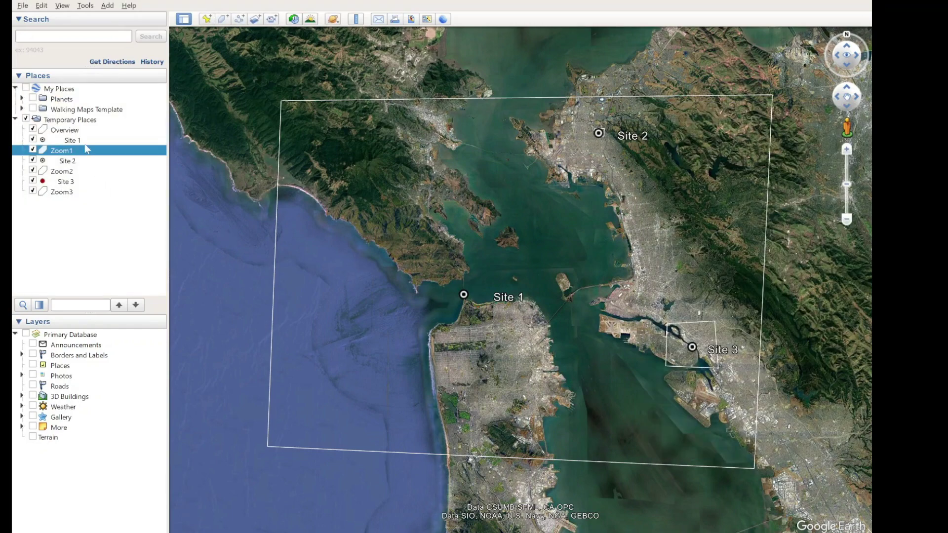
Set the line opacity of the Overview polygon to 1% and save the change
right_click(77, 132)
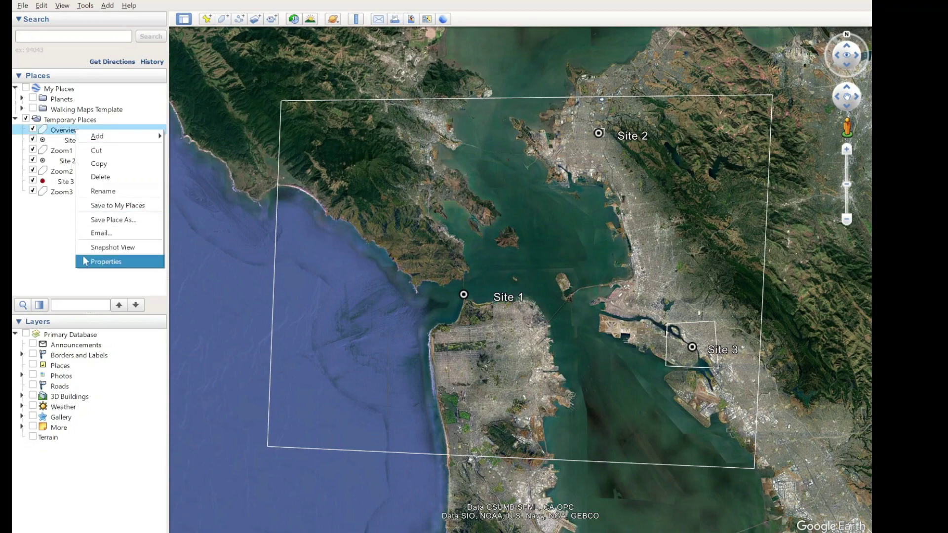
left_click(106, 261)
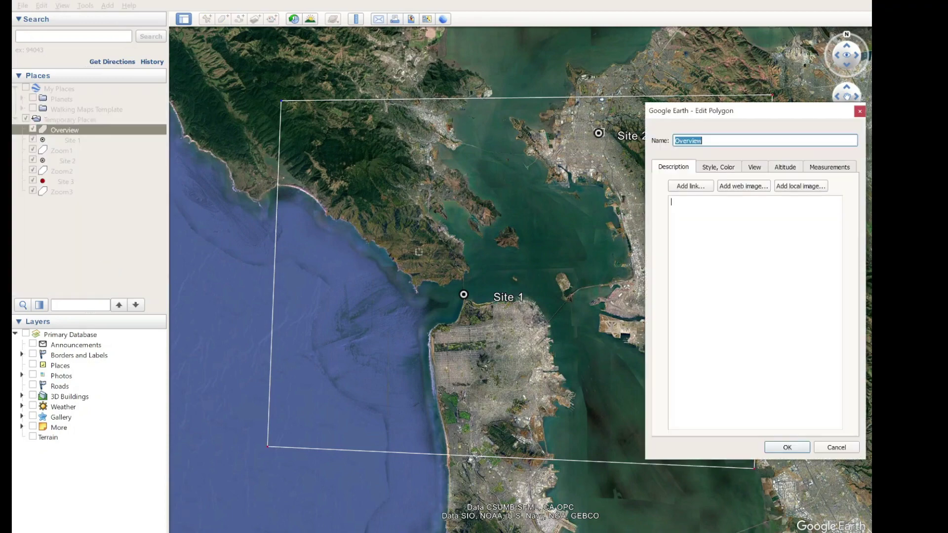
left_click(719, 168)
double_click(808, 206)
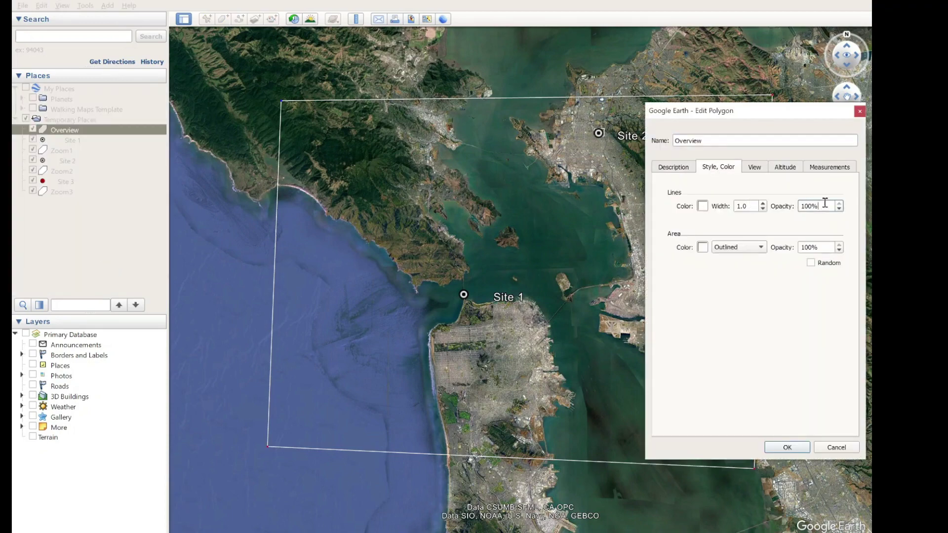
type("1")
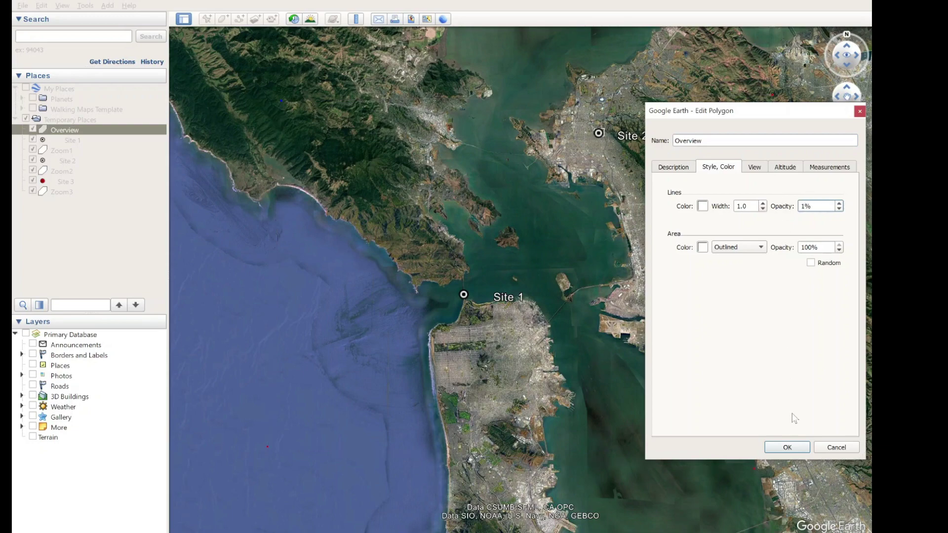
left_click(787, 447)
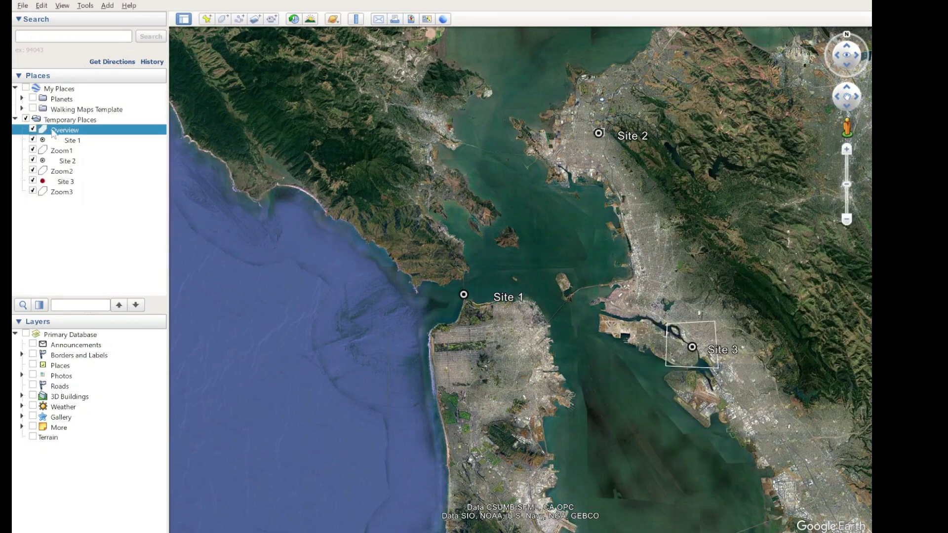
Set the line opacity of the Zoom2 polygon to 1% and save the change
left_click(70, 171)
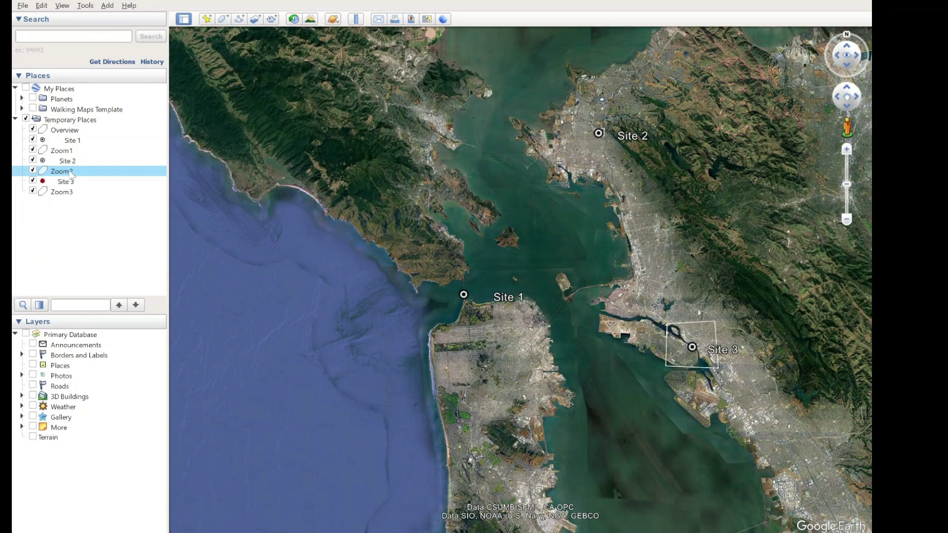
right_click(70, 173)
left_click(102, 304)
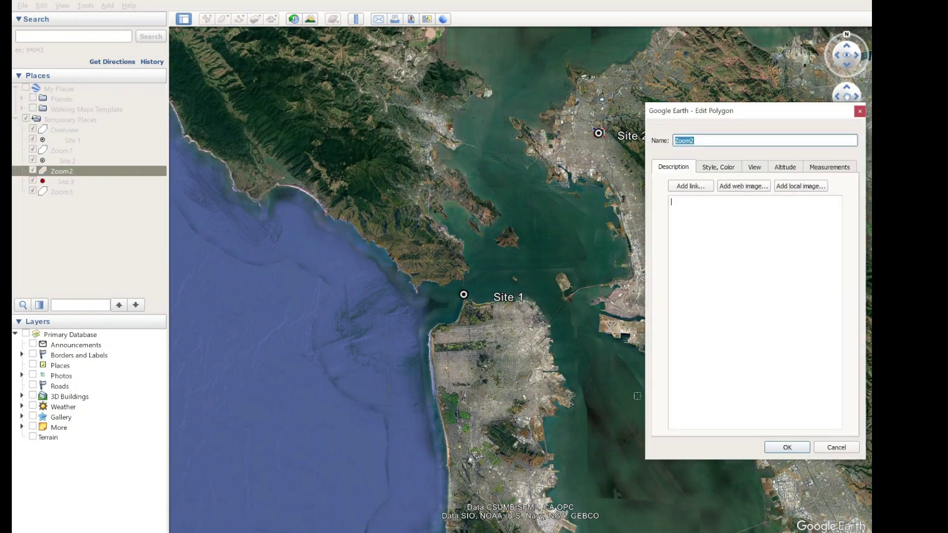
left_click(718, 167)
left_click_drag(834, 206, 780, 202)
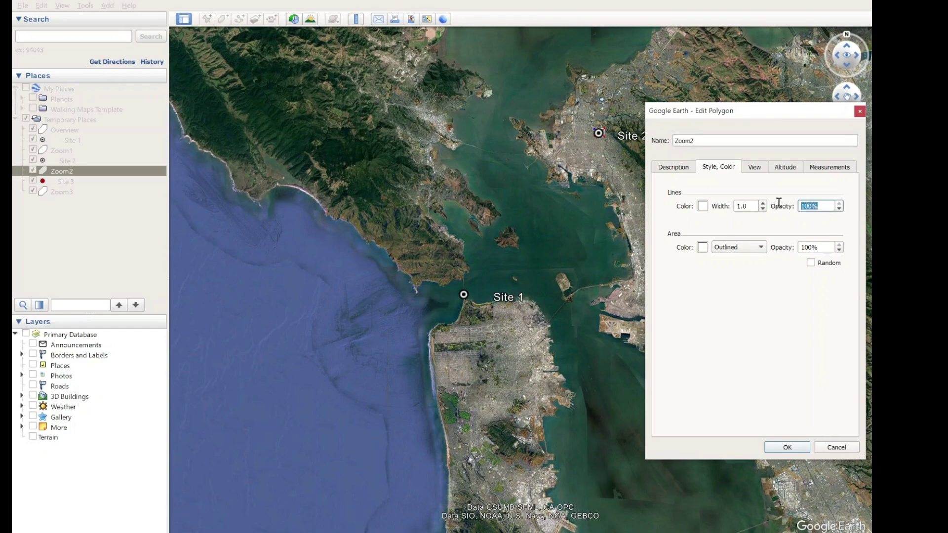
type("1")
left_click(791, 450)
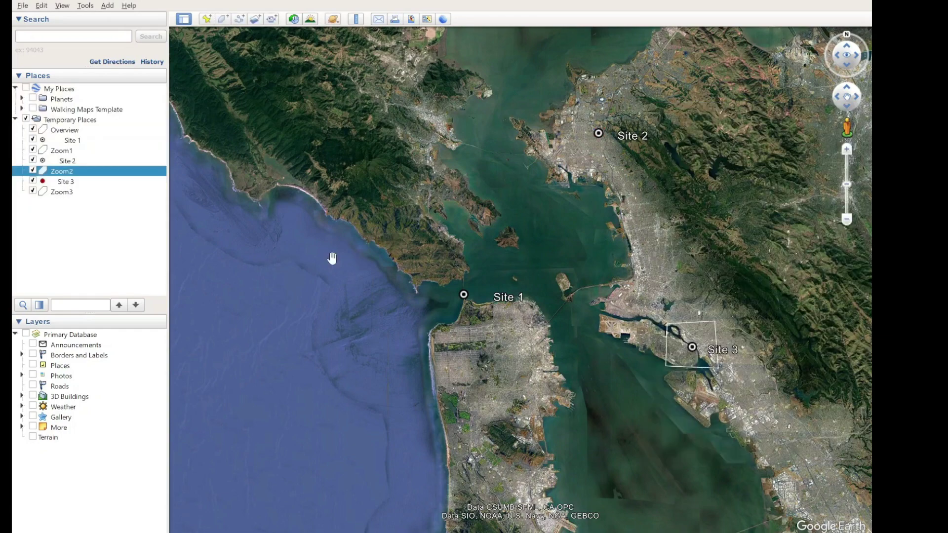
Set the line opacity of the Zoom3 polygon to 0% and save the change
right_click(63, 194)
left_click(94, 323)
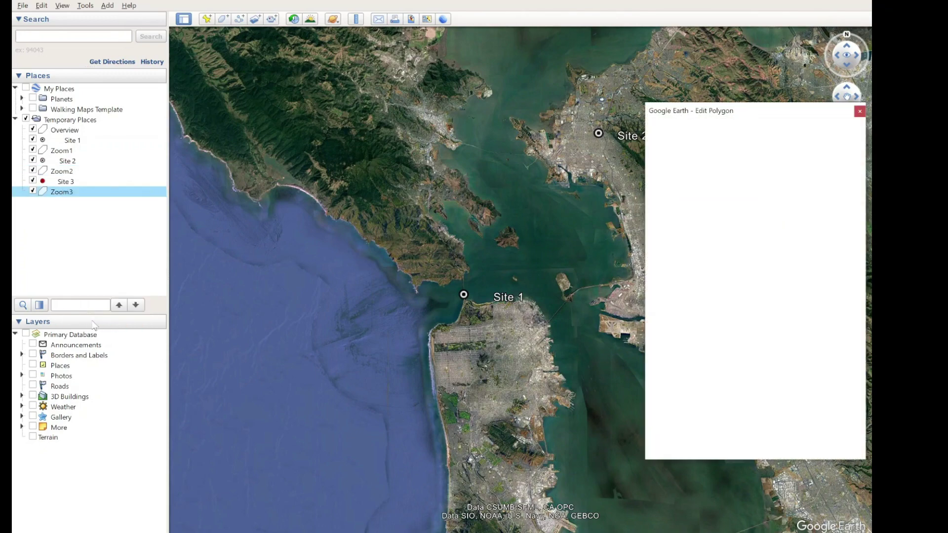
left_click(724, 167)
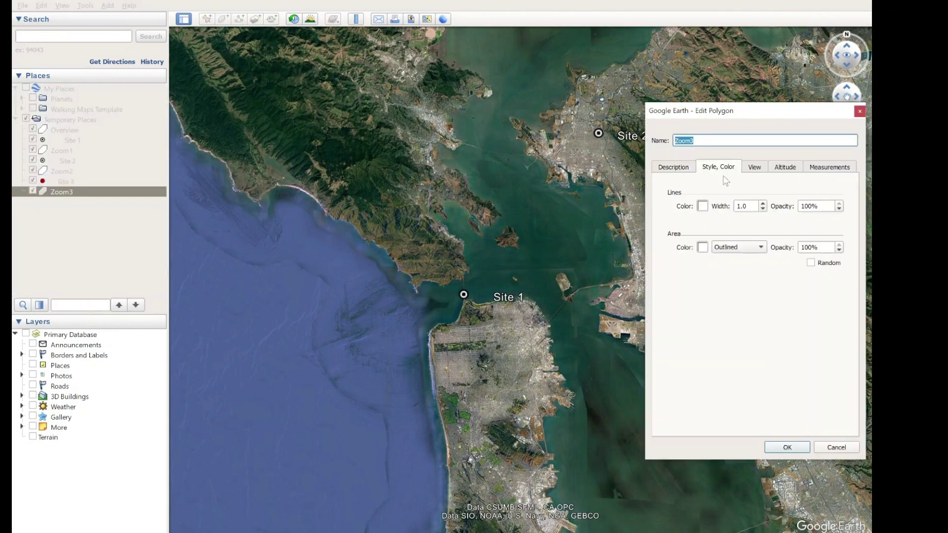
left_click(825, 206)
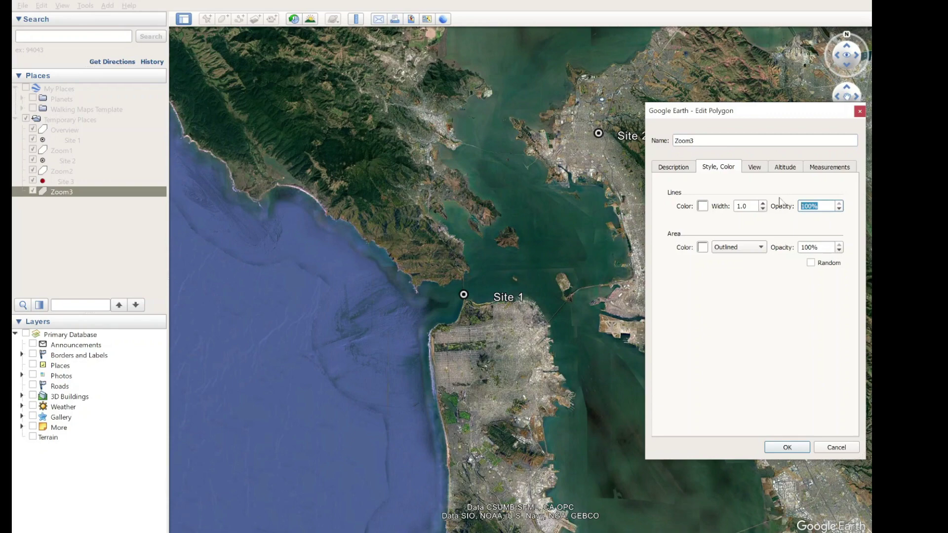
type("0")
left_click(782, 446)
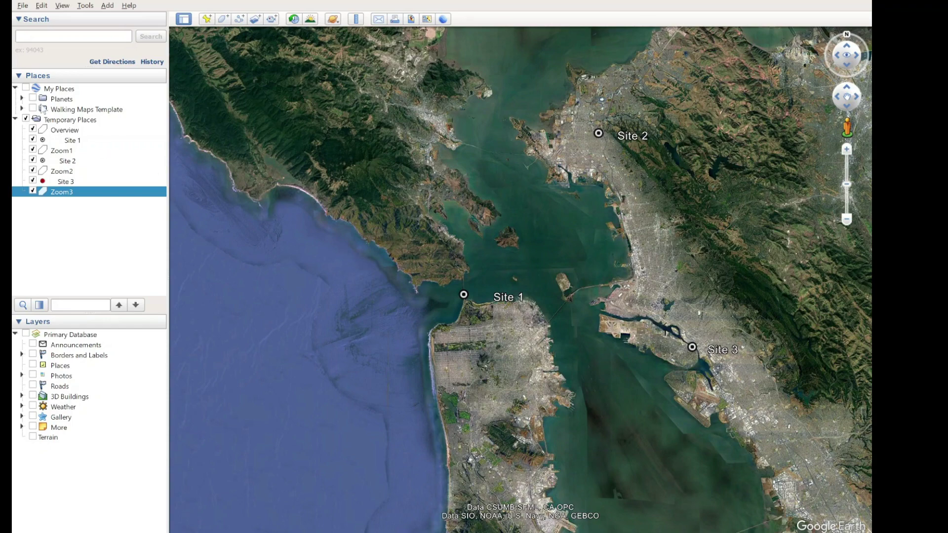
Start a Movie Maker recording of live navigation from the Overview area, with the output file named Movie 1.wmv
left_click(62, 130)
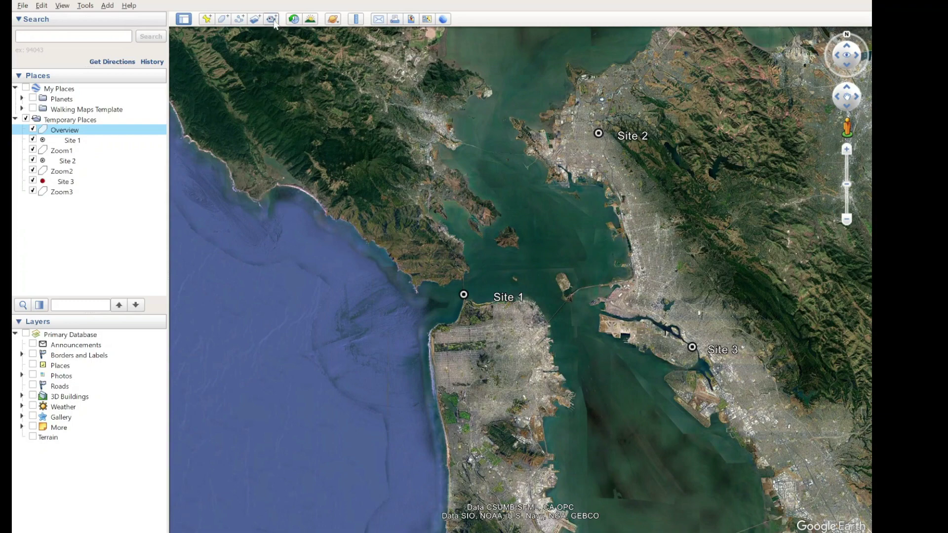
left_click(85, 7)
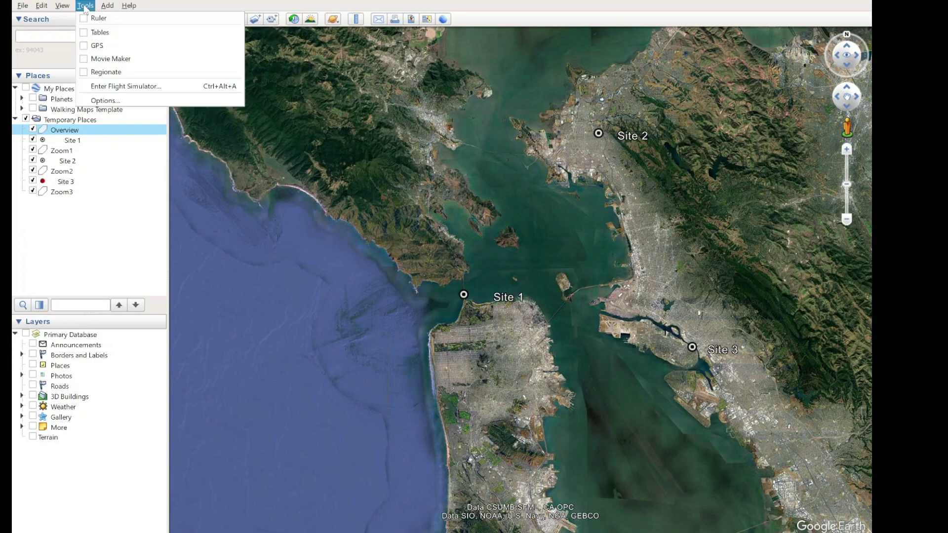
left_click(86, 60)
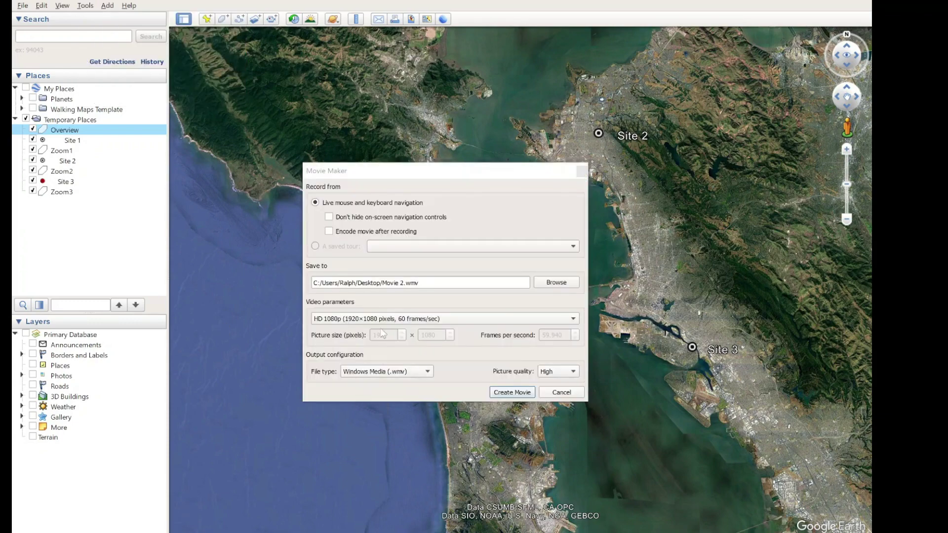
left_click(400, 282)
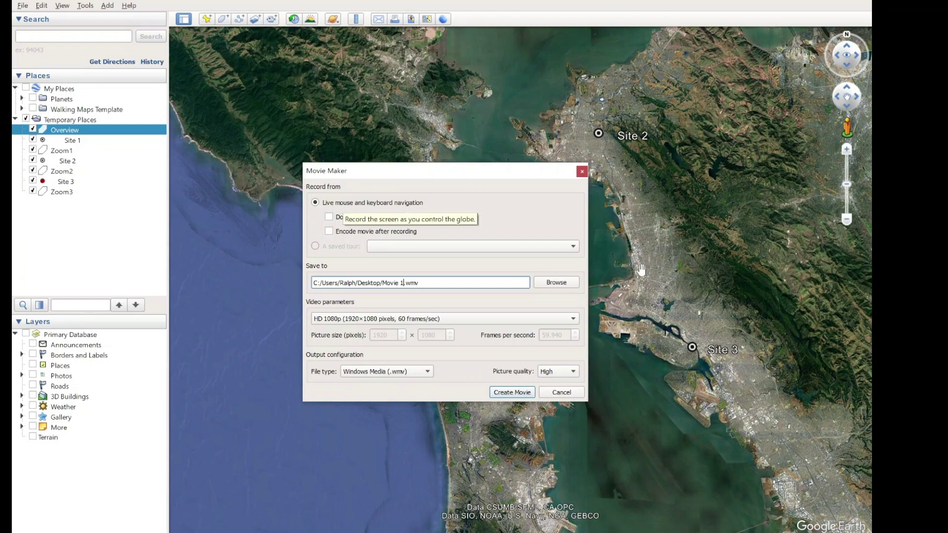
left_click(510, 394)
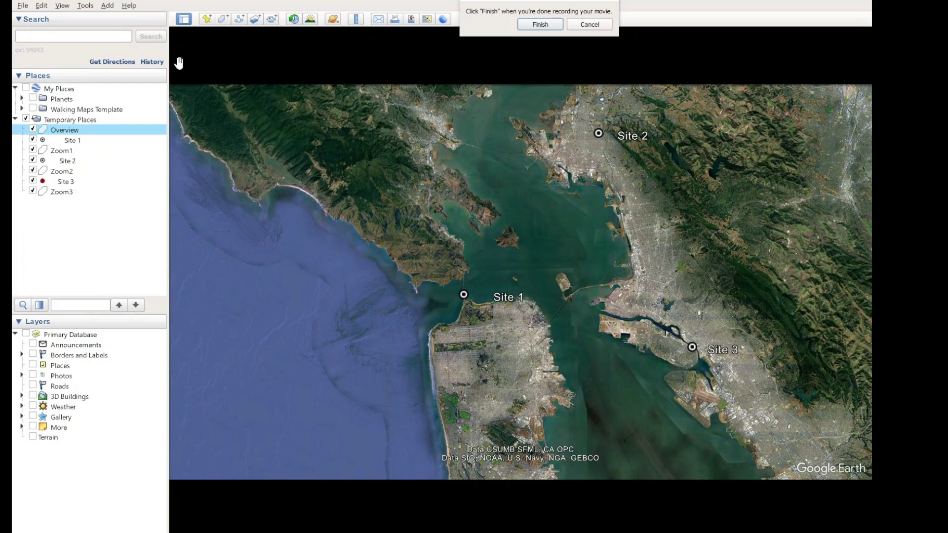
Record a fly-through visiting Zoom1, Overview, Zoom2, Zoom3 and Overview in that order, and finish the movie so it is saved
double_click(57, 151)
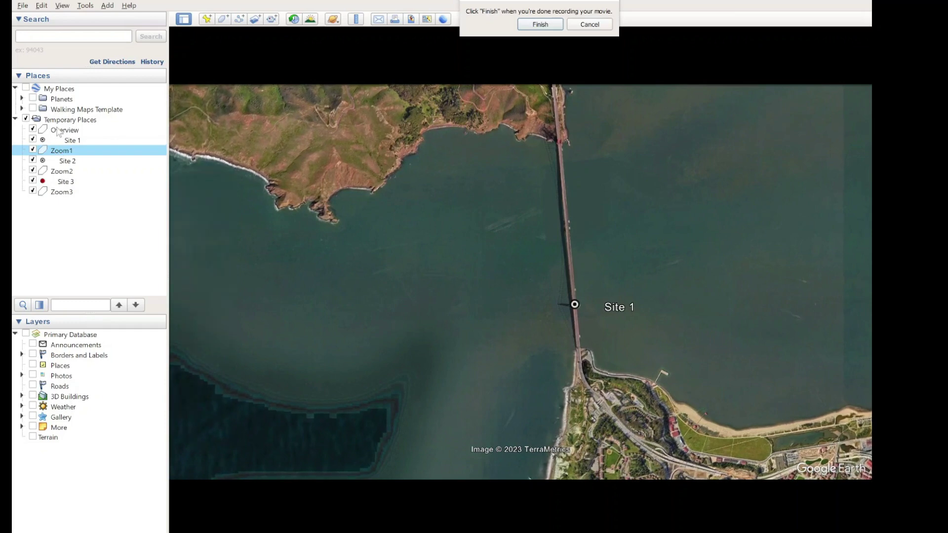
double_click(58, 130)
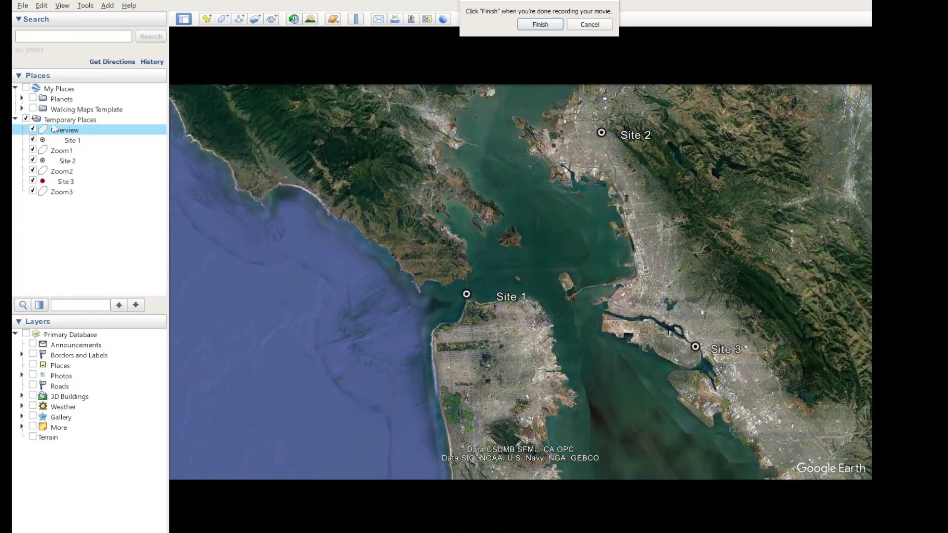
left_click(62, 171)
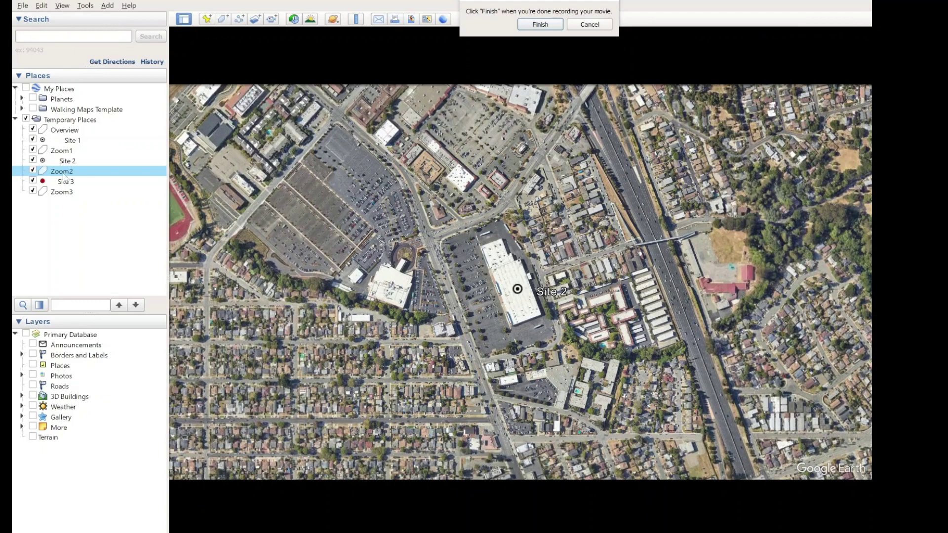
double_click(61, 192)
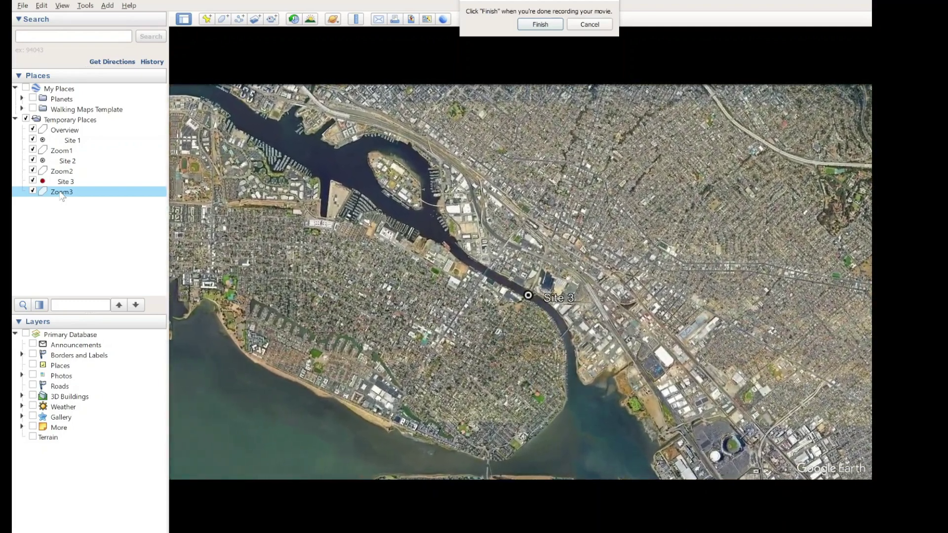
double_click(57, 131)
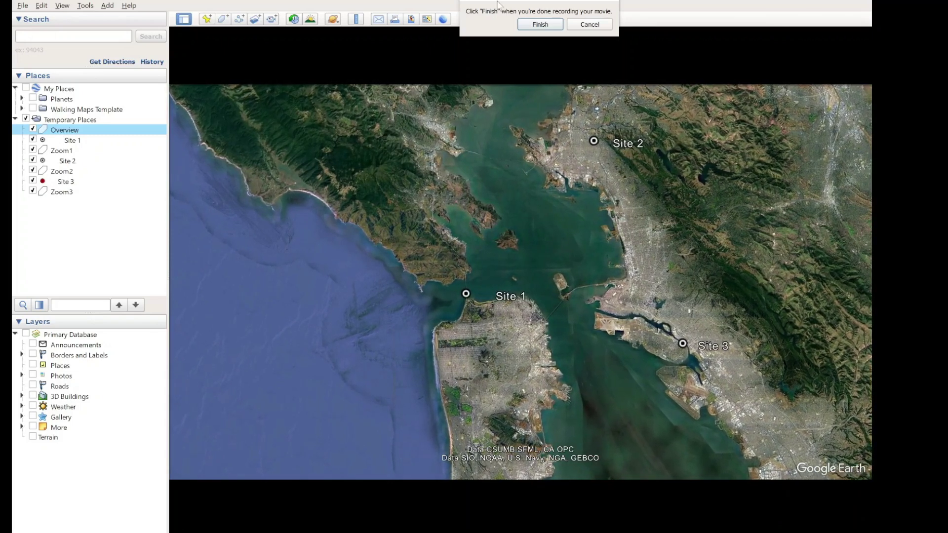
left_click(548, 26)
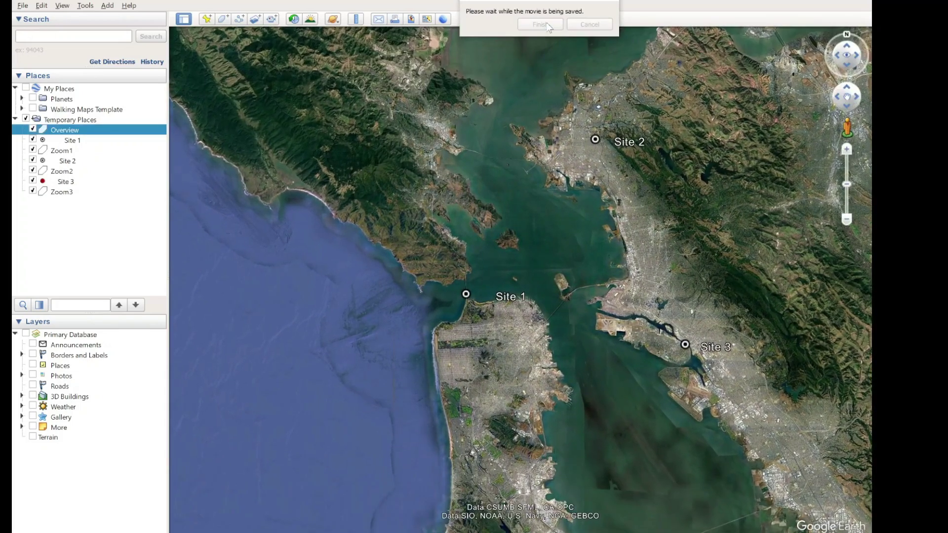